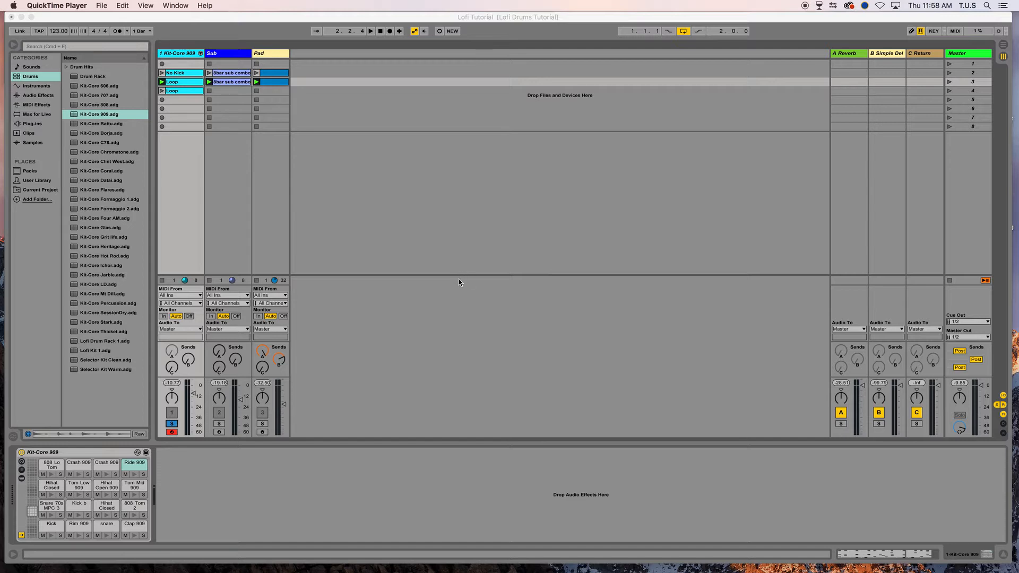
Audition the third scene with the drum track unsoloed and all tracks audible, stopping playback at the end.
{"action": "left_click", "coordinate": [949, 83]}
{"action": "left_click", "coordinate": [950, 83]}
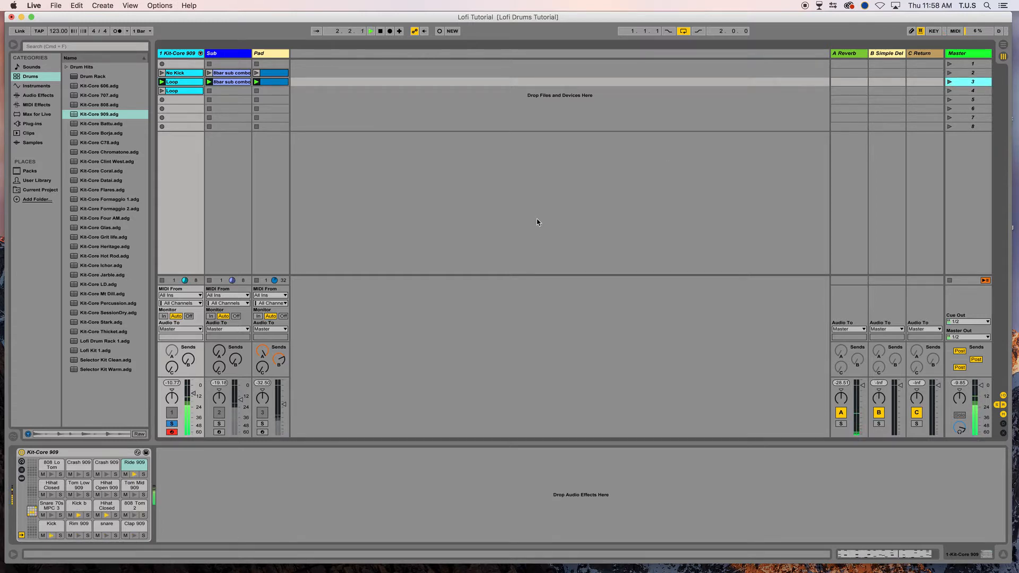
{"action": "left_click", "coordinate": [219, 423]}
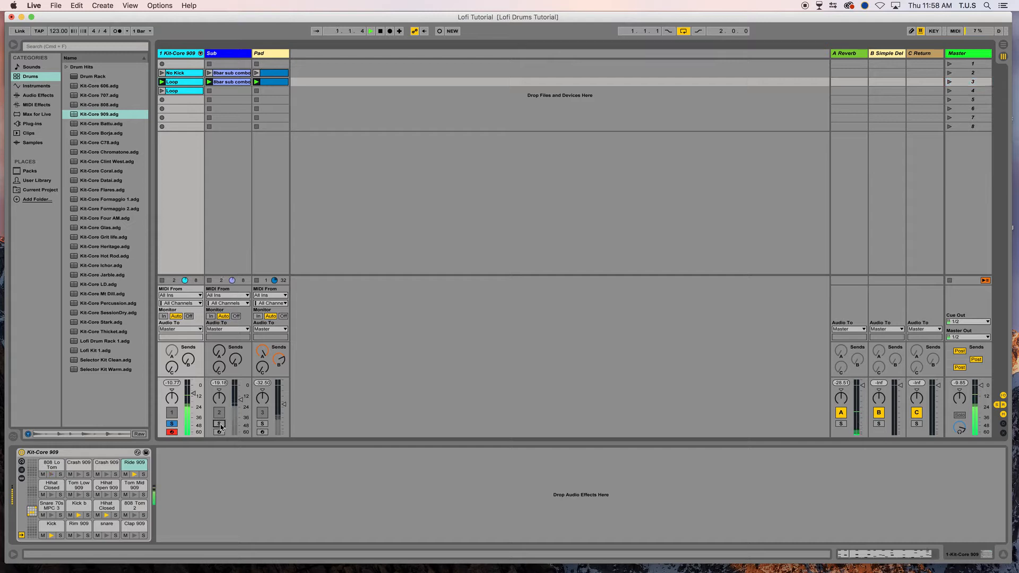
{"action": "left_click", "coordinate": [218, 424]}
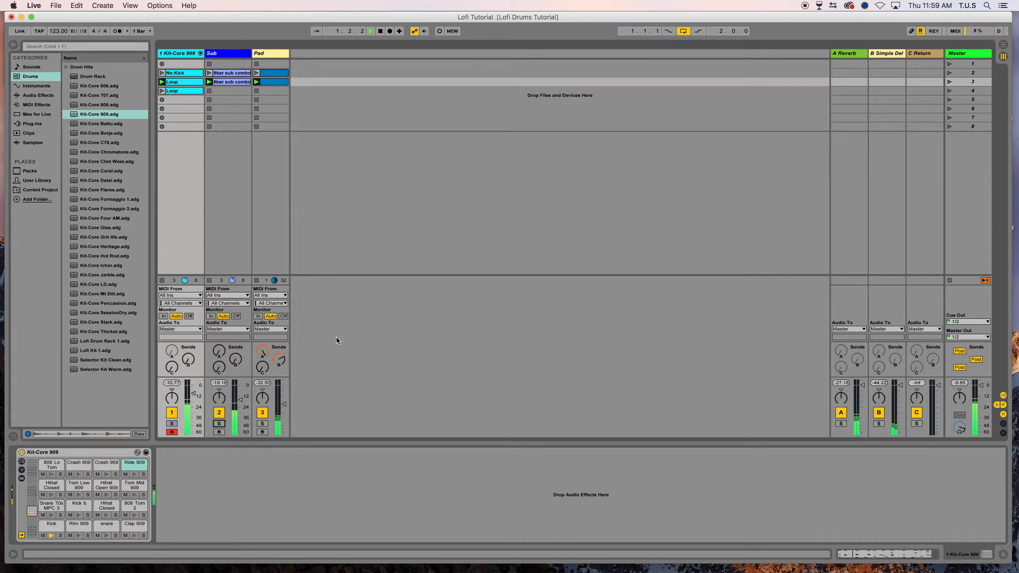
{"action": "key", "text": "space"}
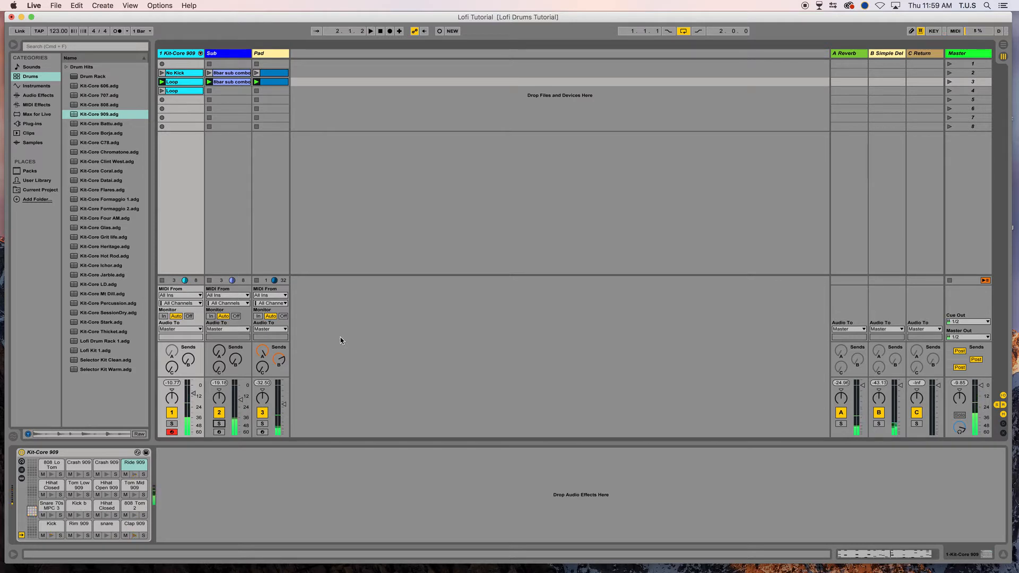
Solo the Kit-Core 909 track and add Saturator, Overdrive, Erosion and Glue Compressor to it, in that order.
{"action": "left_click", "coordinate": [175, 55]}
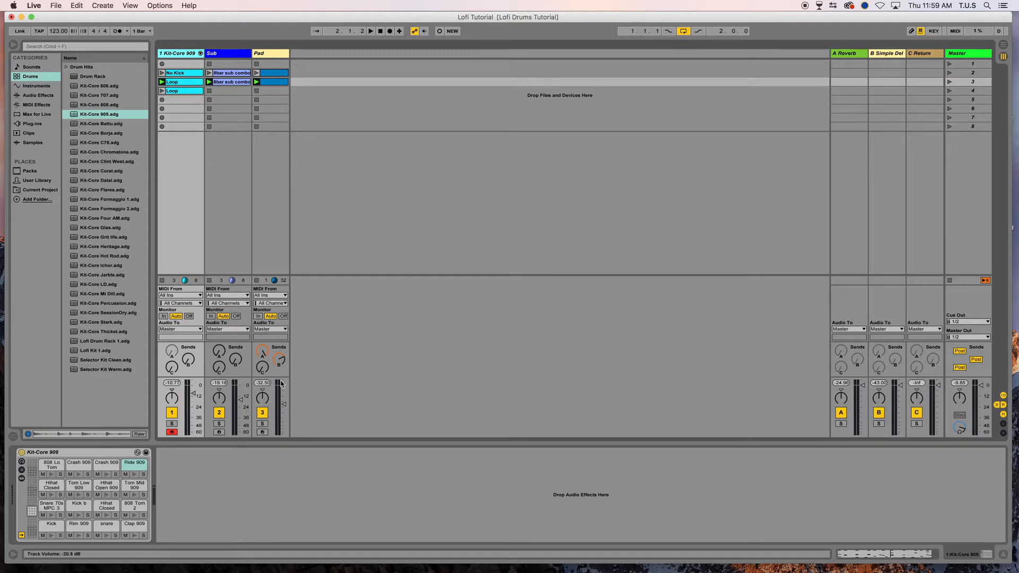
{"action": "left_click", "coordinate": [171, 424]}
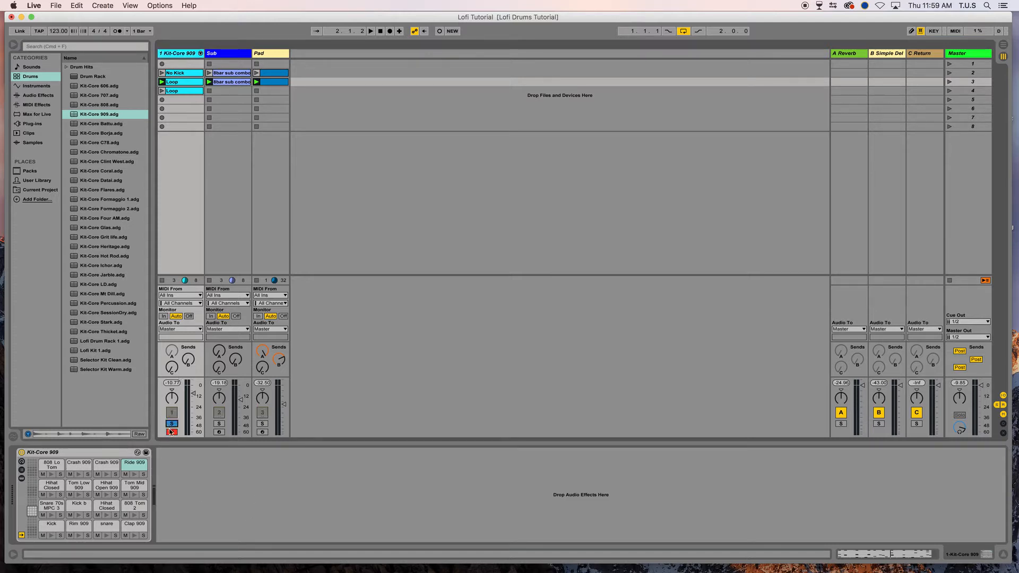
{"action": "left_click", "coordinate": [38, 96]}
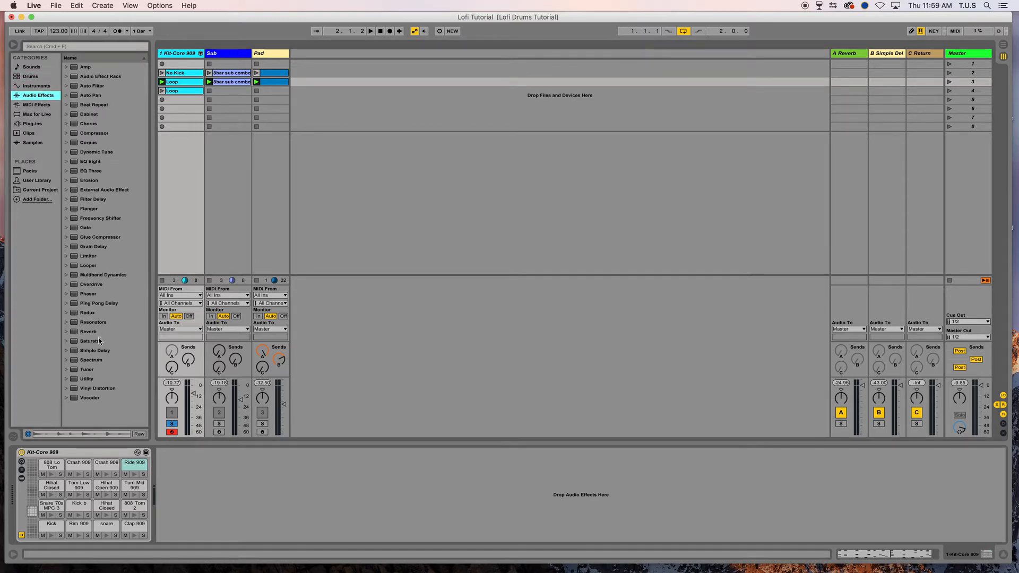
{"action": "left_click_drag", "start_coordinate": [74, 342], "coordinate": [189, 474]}
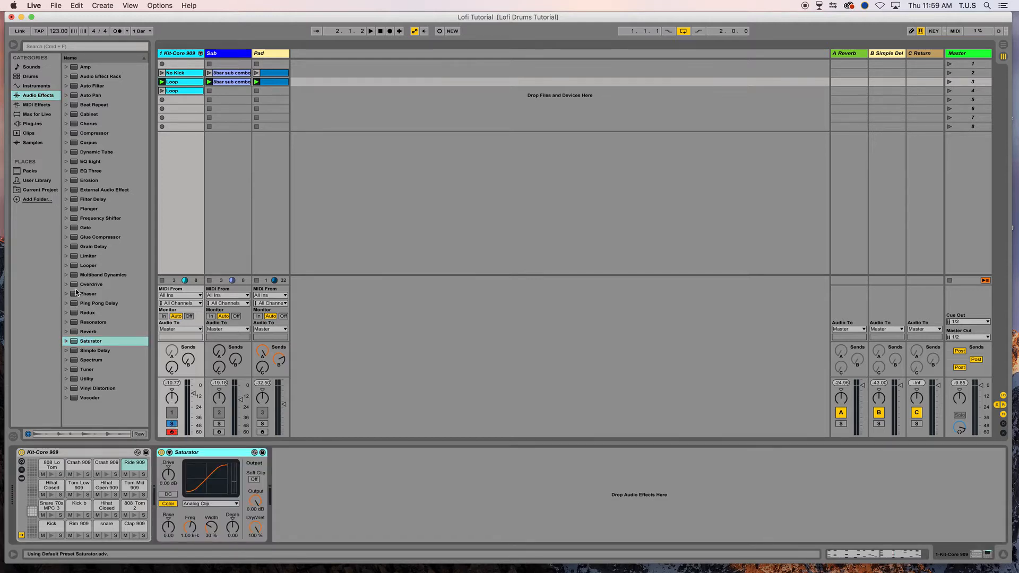
{"action": "left_click_drag", "start_coordinate": [77, 285], "coordinate": [300, 465]}
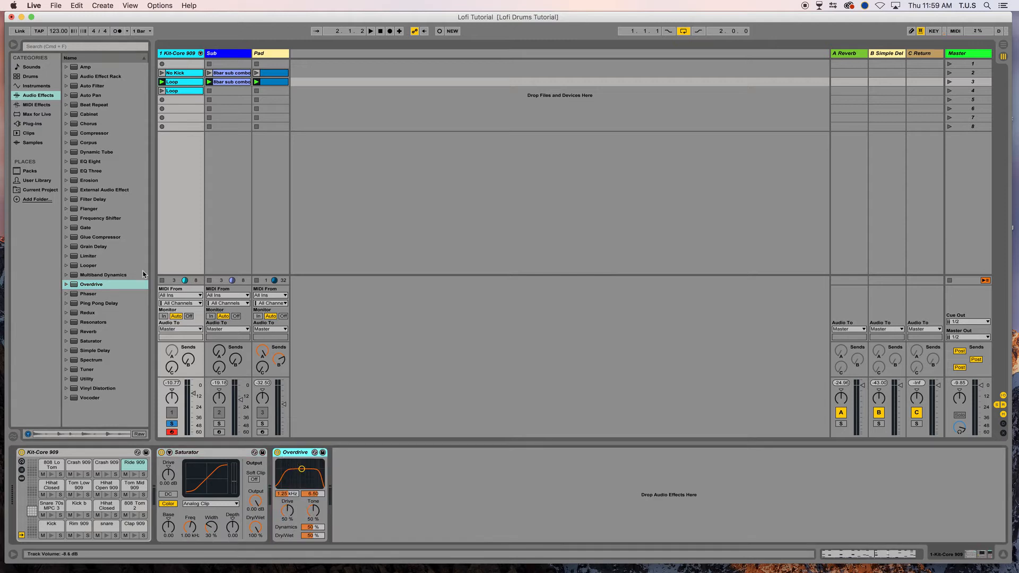
{"action": "left_click_drag", "start_coordinate": [77, 181], "coordinate": [390, 469]}
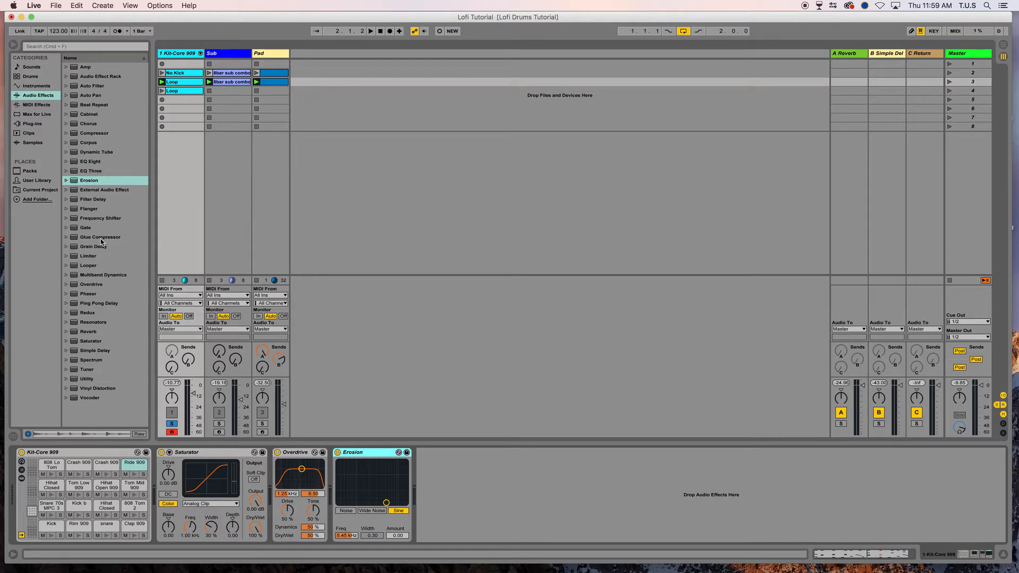
{"action": "left_click_drag", "start_coordinate": [84, 239], "coordinate": [454, 476]}
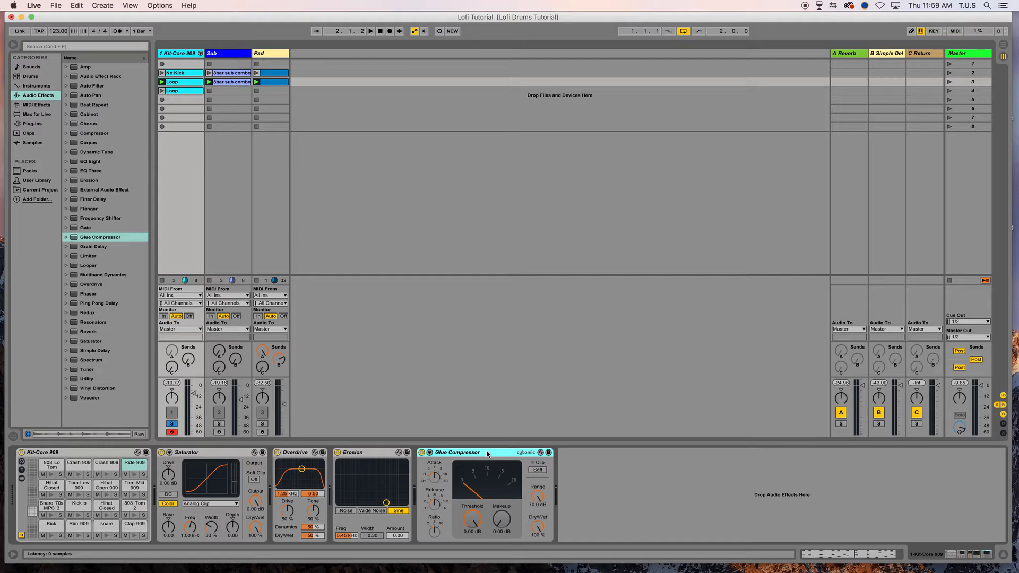
Group the four audio effects into an Audio Effect Rack and show its macro controls.
{"action": "left_click", "coordinate": [236, 454], "text": "shift"}
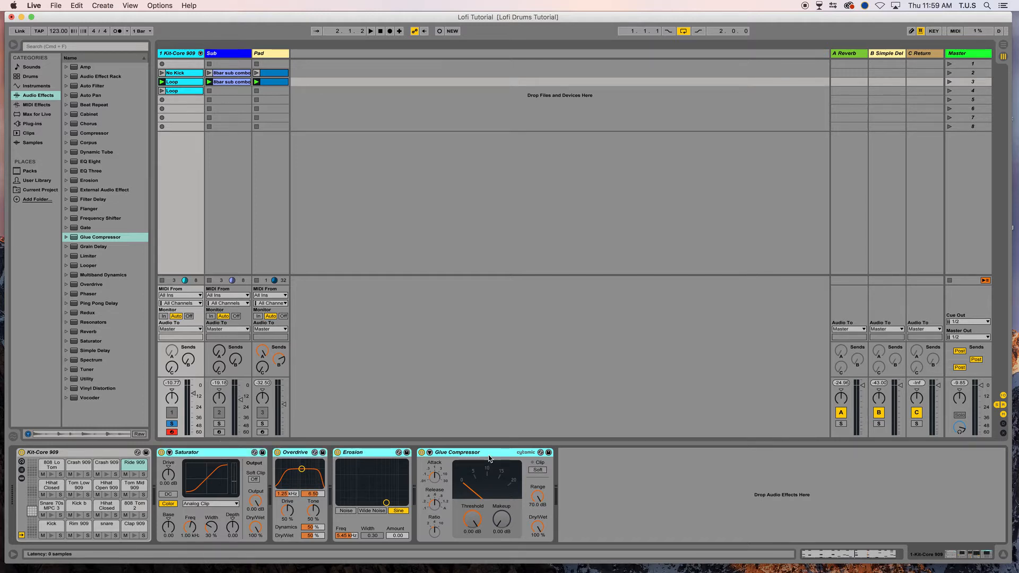
{"action": "key", "text": "super+g"}
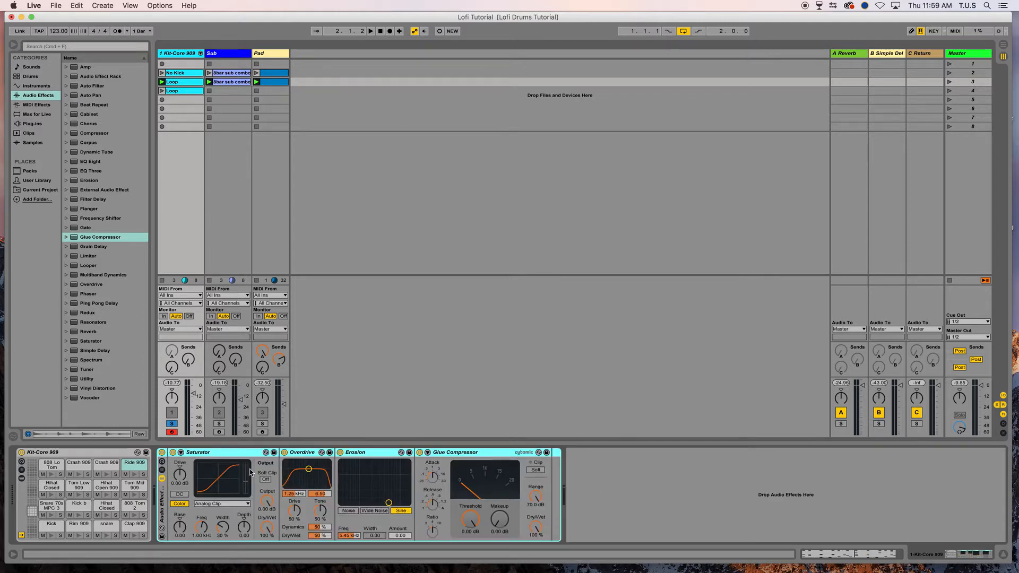
{"action": "left_click", "coordinate": [162, 462]}
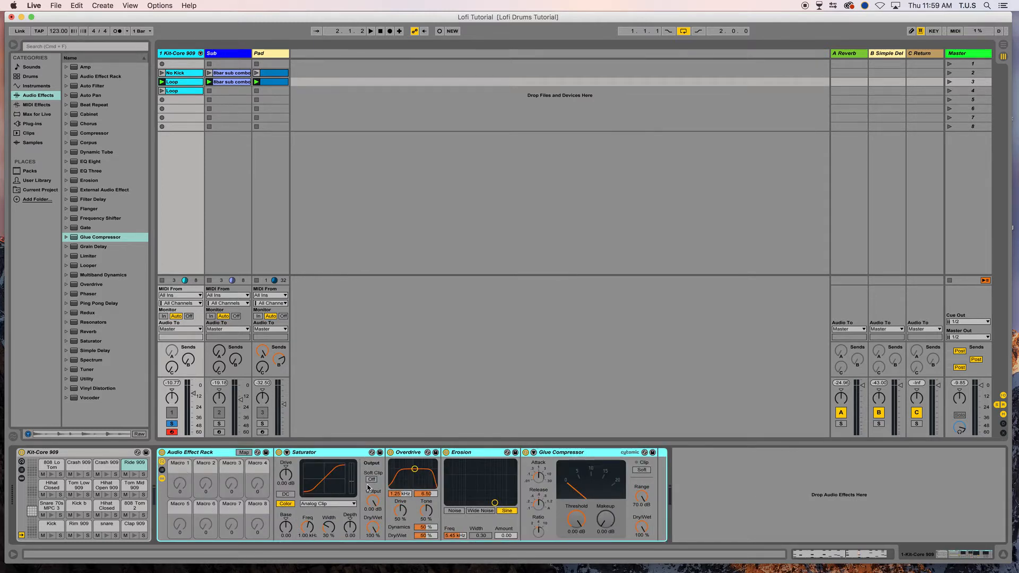
Map the Saturator's Drive to Macro 1 and switch off Overdrive, Erosion and Glue Compressor.
{"action": "right_click", "coordinate": [287, 479]}
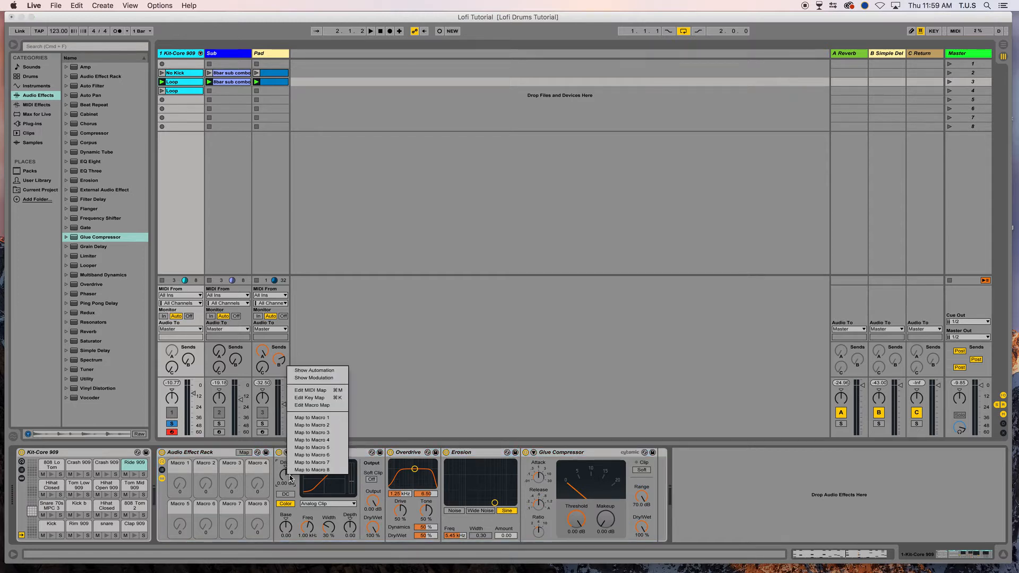
{"action": "left_click", "coordinate": [310, 418]}
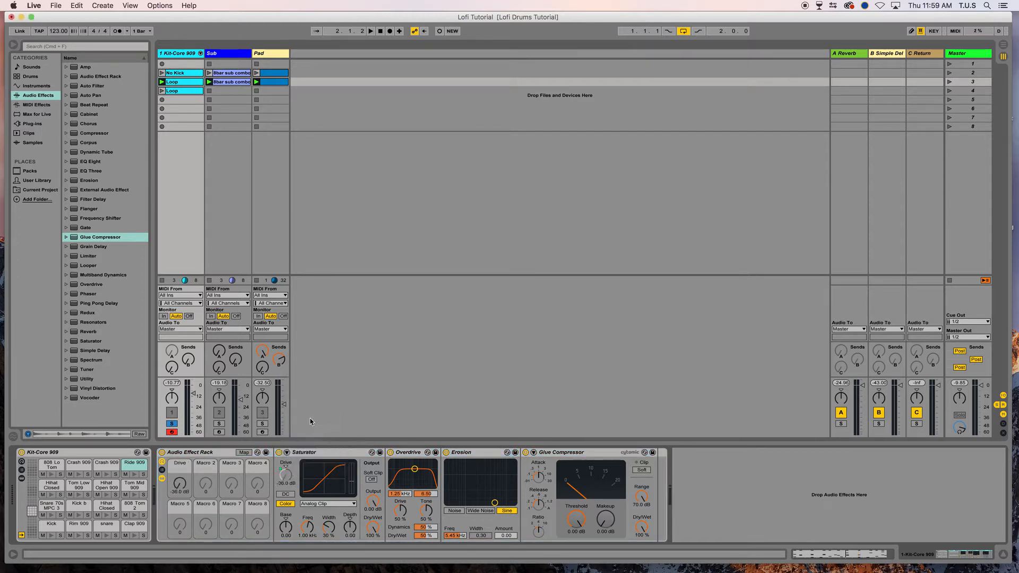
{"action": "left_click", "coordinate": [391, 452]}
{"action": "left_click", "coordinate": [443, 454]}
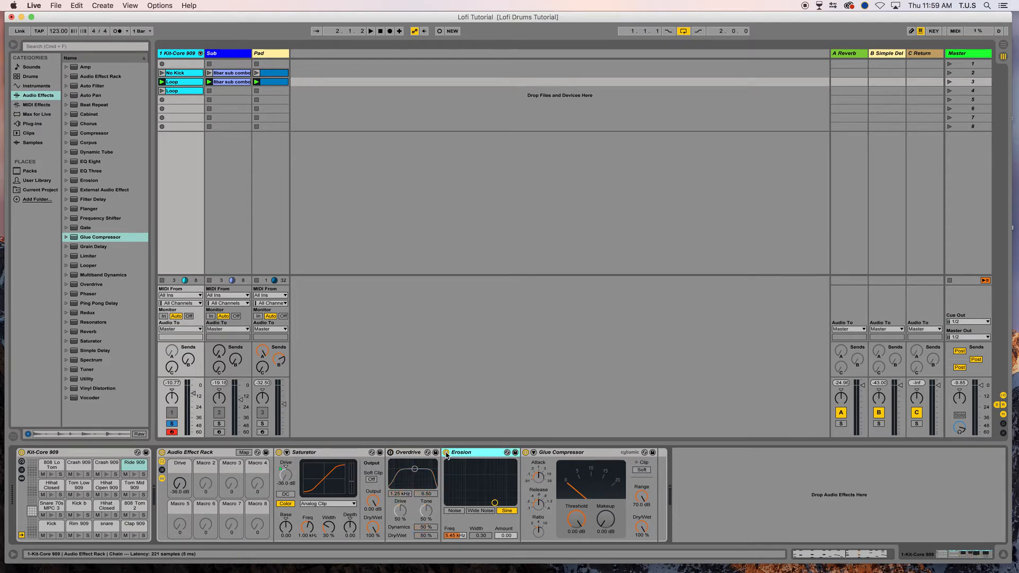
{"action": "left_click", "coordinate": [446, 453]}
{"action": "left_click", "coordinate": [525, 452]}
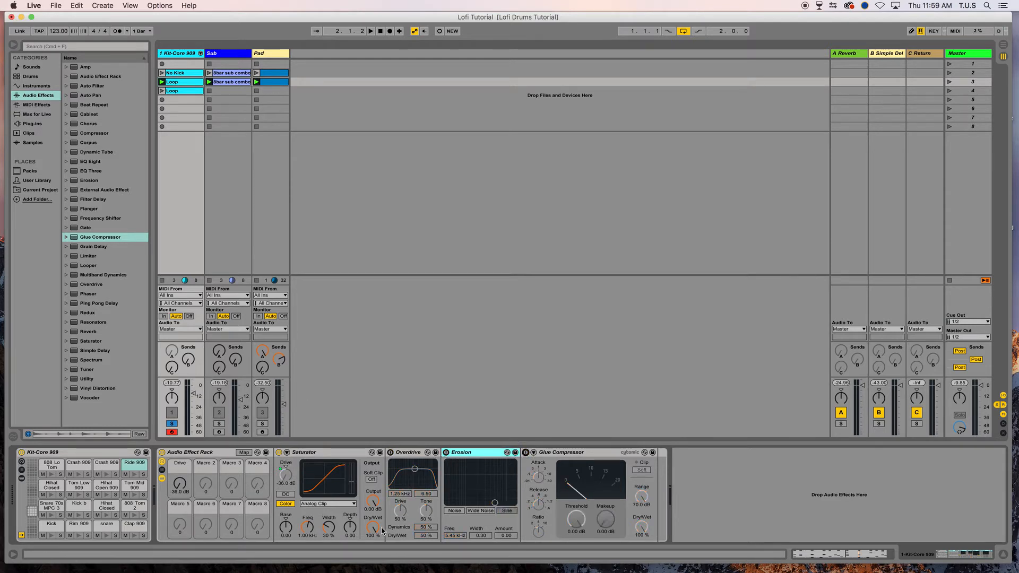
Map the Saturator's Output to the same macro as its Drive.
{"action": "right_click", "coordinate": [374, 504]}
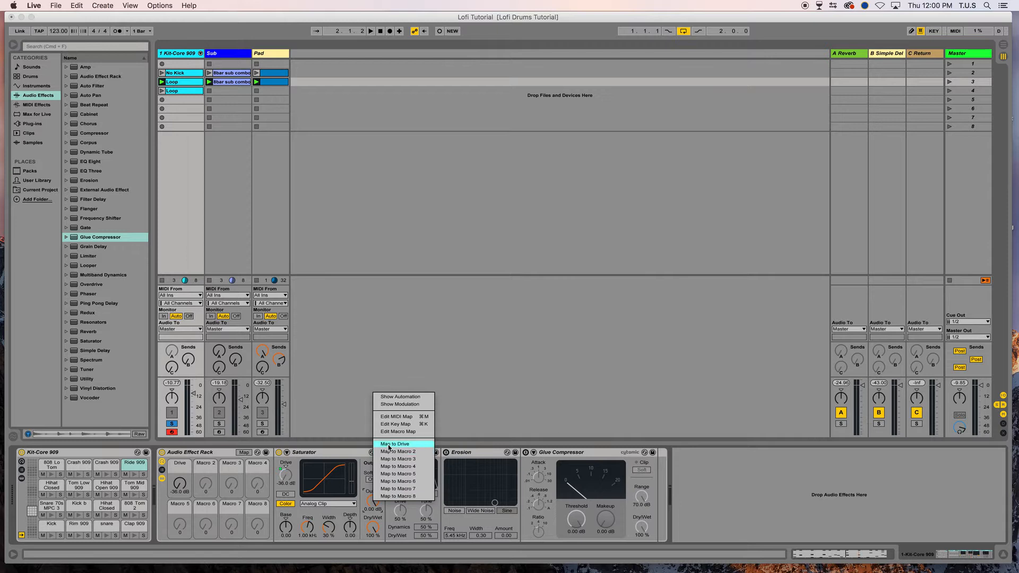
{"action": "left_click", "coordinate": [408, 446]}
{"action": "left_click", "coordinate": [280, 476]}
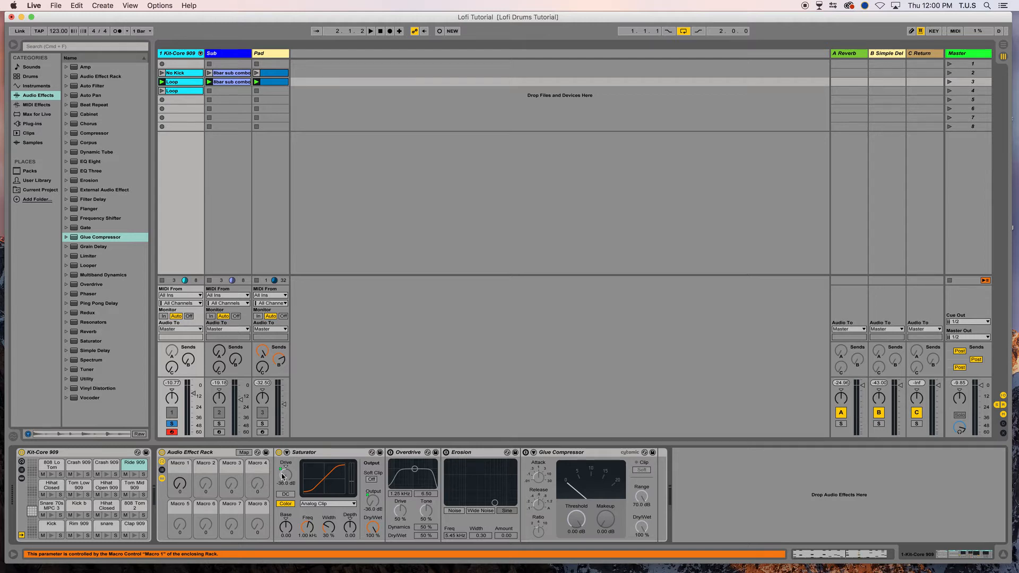
{"action": "left_click", "coordinate": [297, 453]}
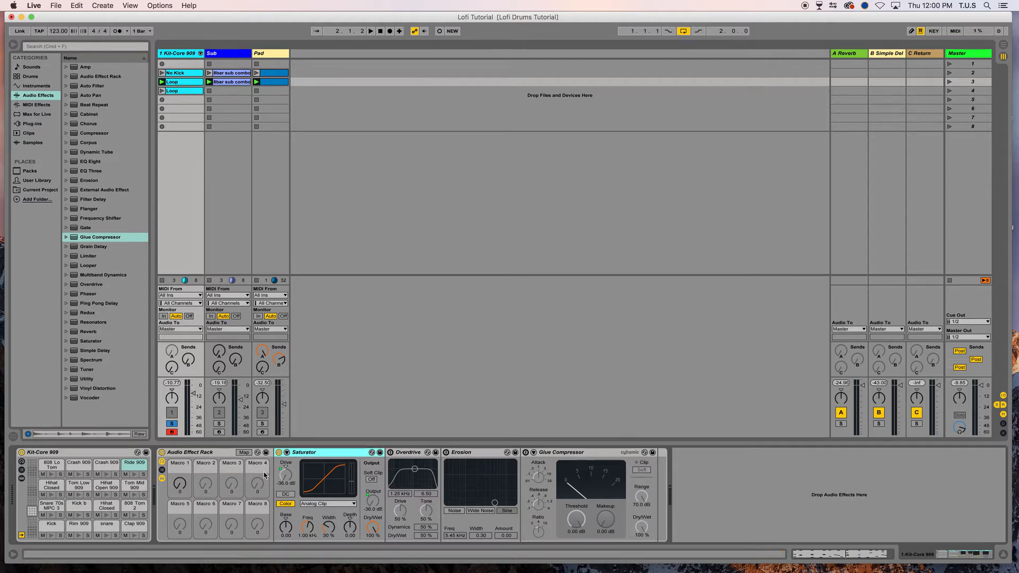
In the rack's macro mappings, set the minimum of both Saturator Drive and Output to 0 dB.
{"action": "left_click", "coordinate": [244, 453]}
{"action": "left_click", "coordinate": [200, 70]}
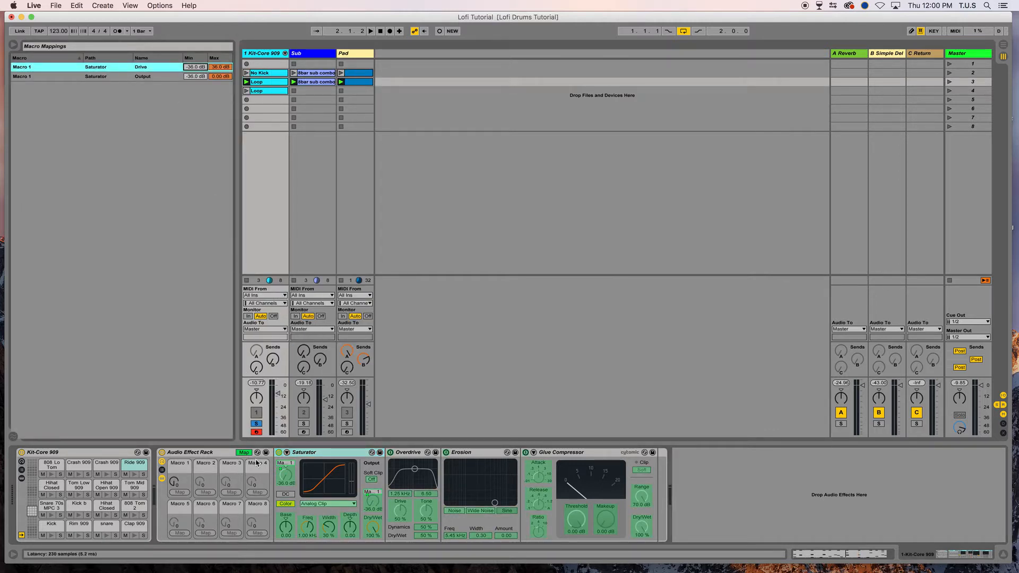
{"action": "key", "text": "Return"}
{"action": "left_click", "coordinate": [195, 75]}
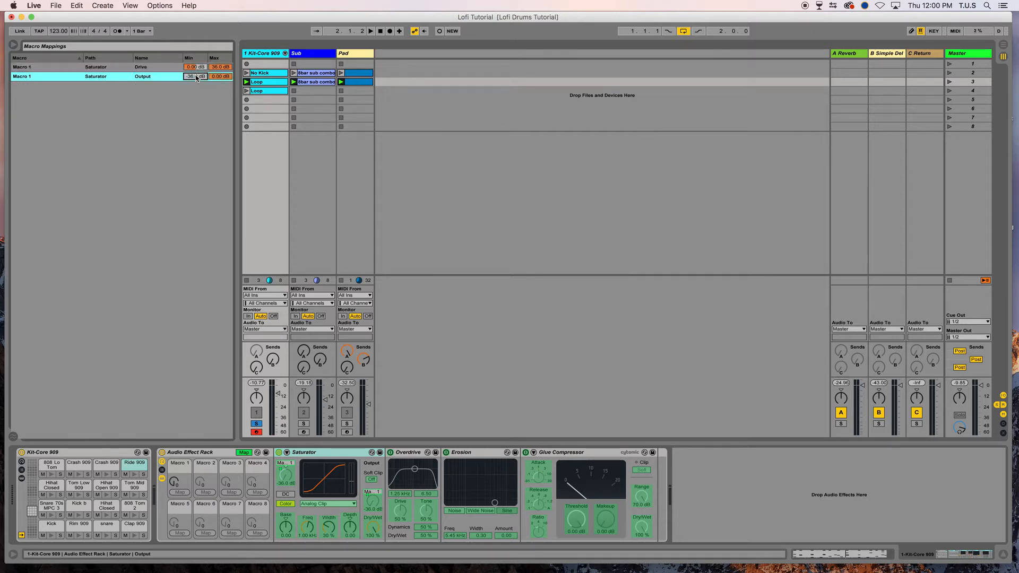
{"action": "type", "text": "0"}
{"action": "key", "text": "Return"}
Set the maximum of the Drive mapping to 24 dB and of the Output mapping to -24 dB, and leave map mode.
{"action": "left_click", "coordinate": [214, 68]}
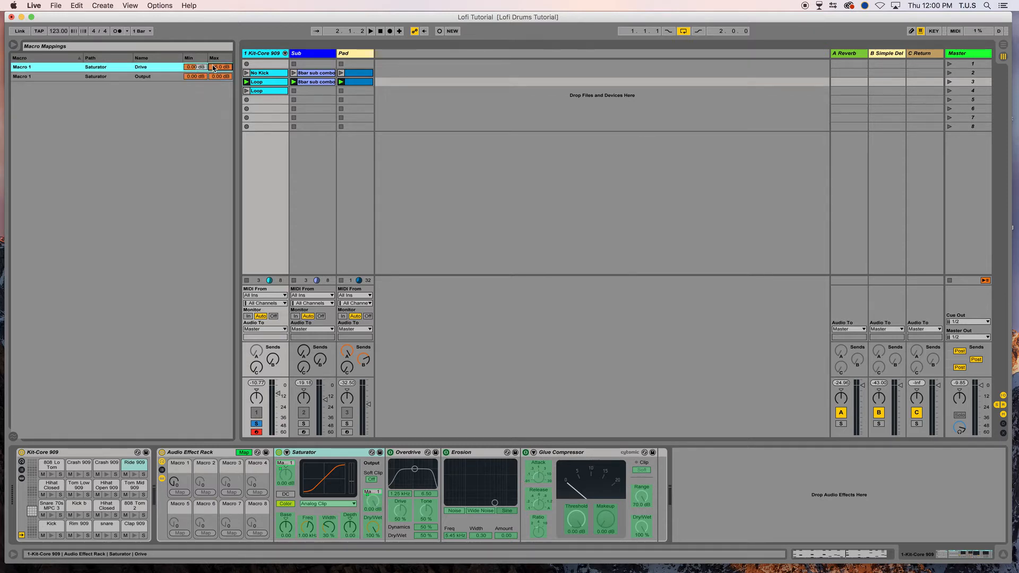
{"action": "key", "text": "Return"}
{"action": "left_click", "coordinate": [219, 77]}
{"action": "type", "text": "-24"}
{"action": "key", "text": "Return"}
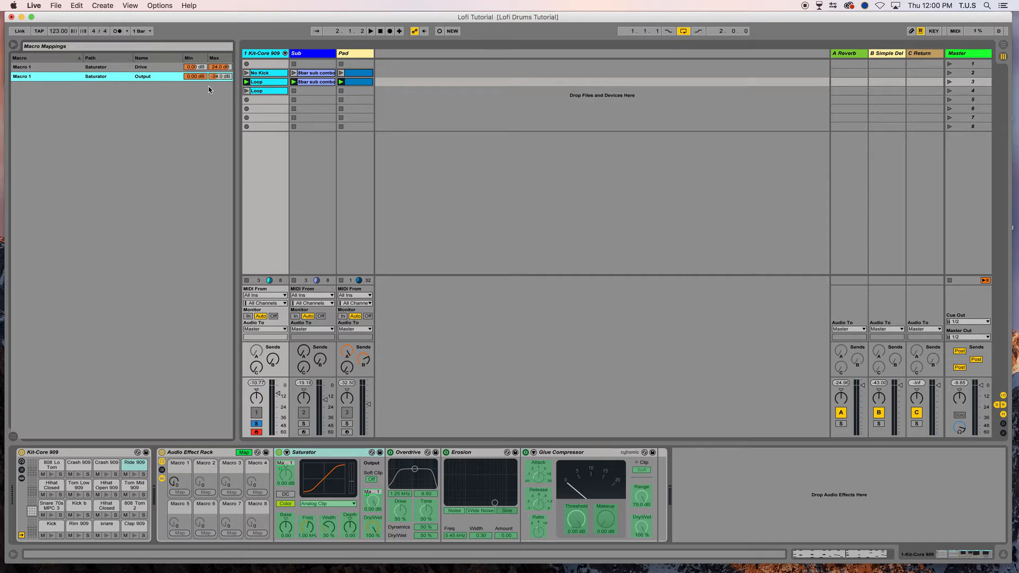
{"action": "left_click", "coordinate": [244, 452]}
Turn Macro 1 up to 78 and rename it Saturate.
{"action": "left_click_drag", "start_coordinate": [182, 483], "coordinate": [182, 447]}
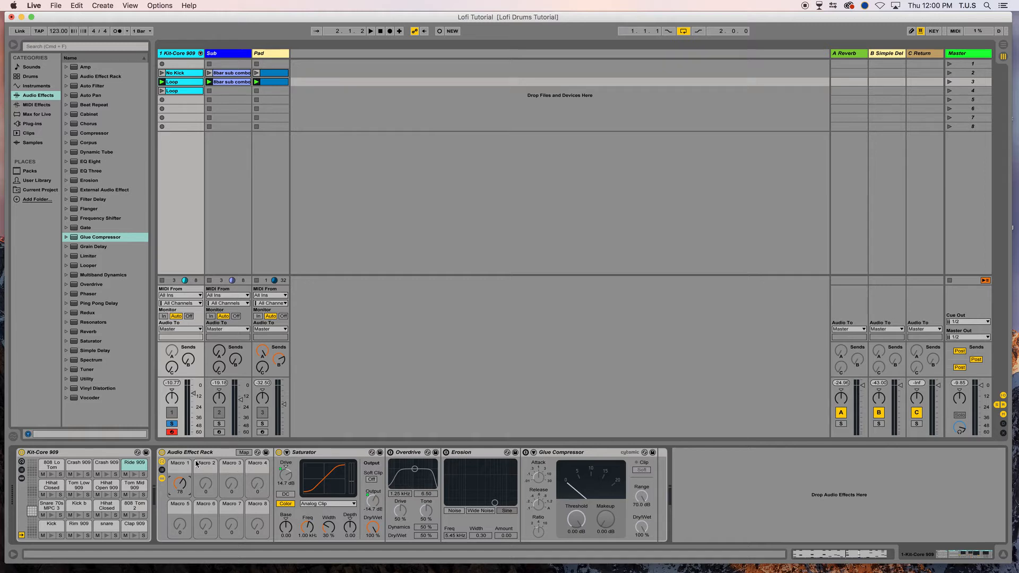
{"action": "key", "text": "super+r"}
{"action": "type", "text": "Saturate"}
Switch the active effect from Saturator to Overdrive and map Overdrive's Dry/Wet to Macro 2.
{"action": "left_click", "coordinate": [402, 455]}
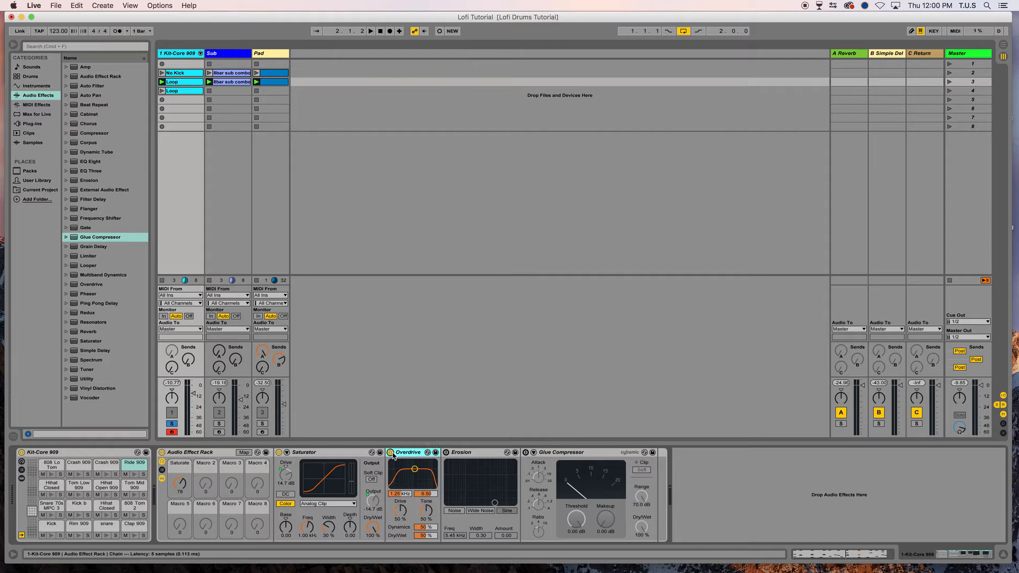
{"action": "left_click", "coordinate": [279, 452]}
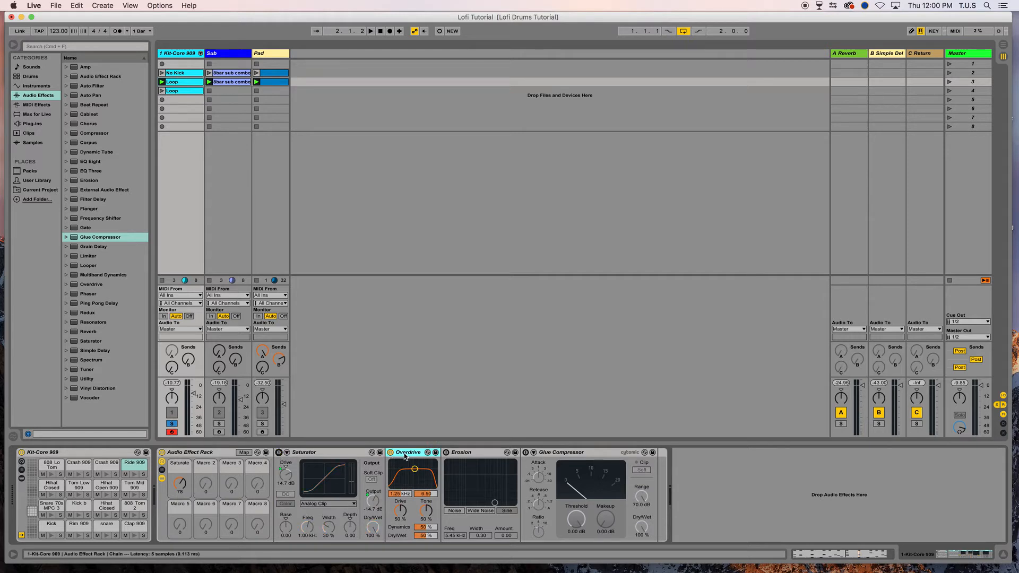
{"action": "left_click", "coordinate": [423, 536]}
{"action": "right_click", "coordinate": [423, 537]}
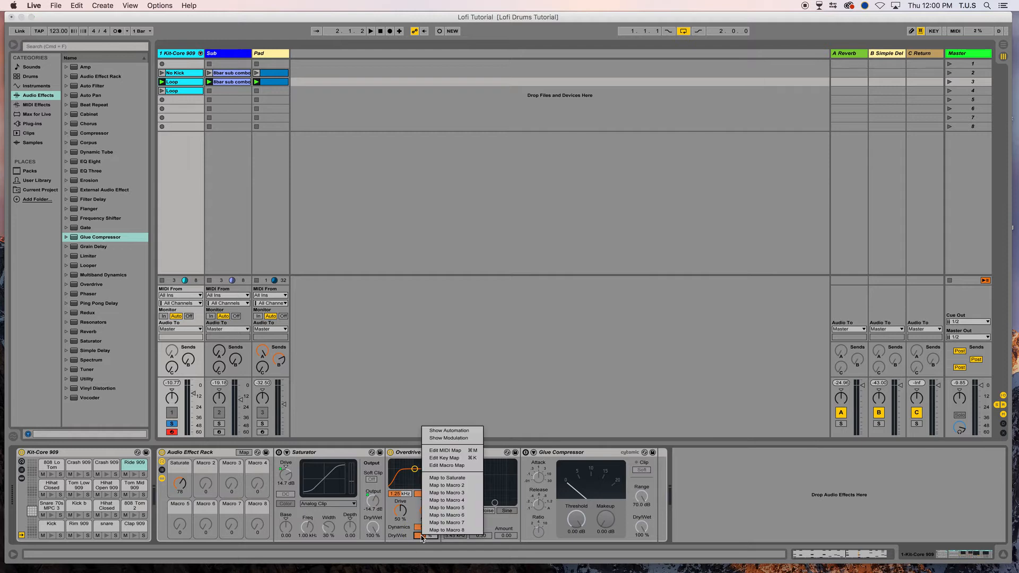
{"action": "left_click", "coordinate": [444, 486]}
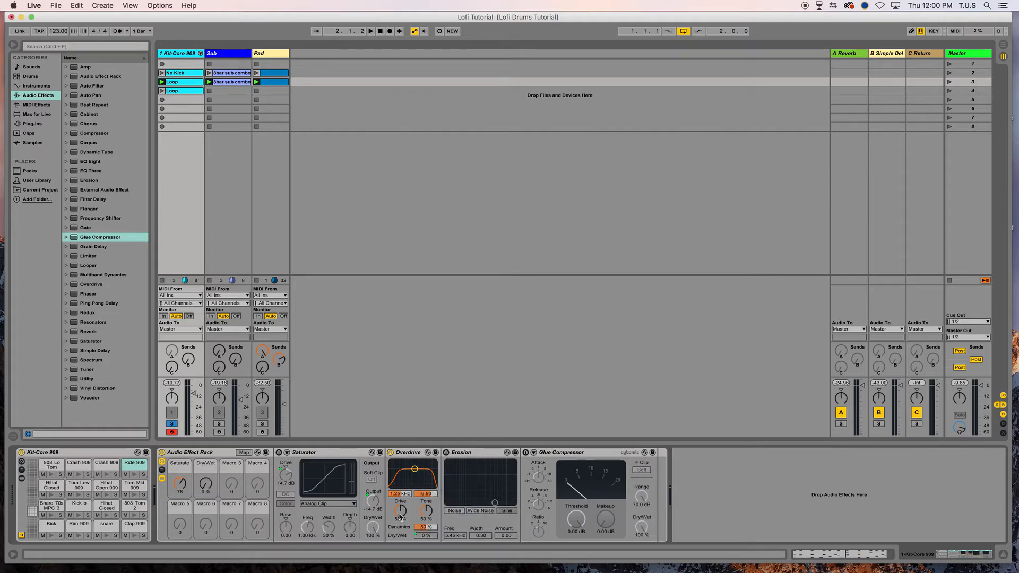
Rename the Overdrive Dry/Wet macro OD.
{"action": "left_click", "coordinate": [208, 487]}
{"action": "key", "text": "super+r"}
{"action": "type", "text": "OD"}
{"action": "key", "text": "Return"}
Set Erosion to Wide Noise and map its Frequency, Width and Amount to Macros 3, 4 and 5.
{"action": "left_click", "coordinate": [464, 453]}
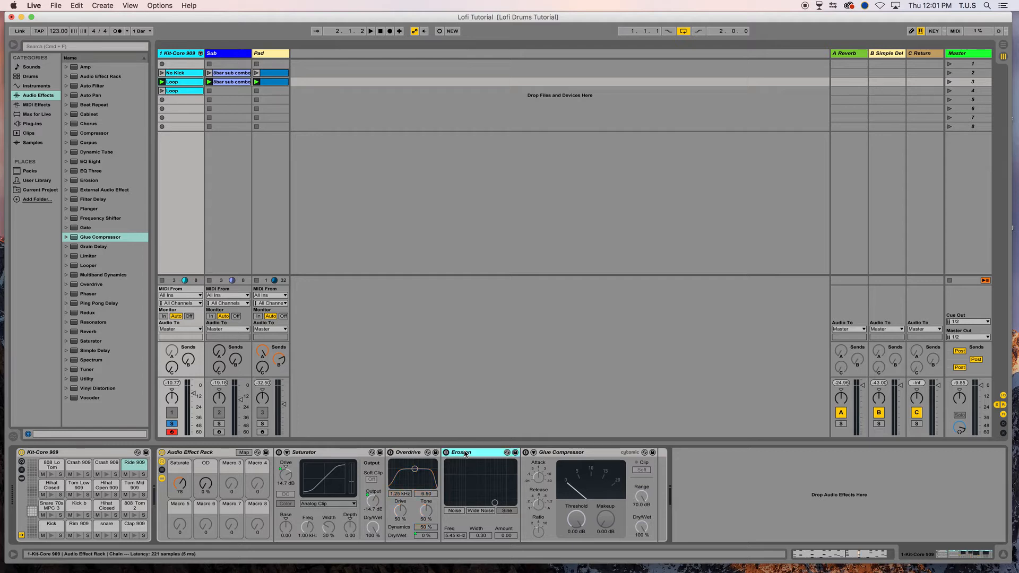
{"action": "left_click", "coordinate": [481, 511]}
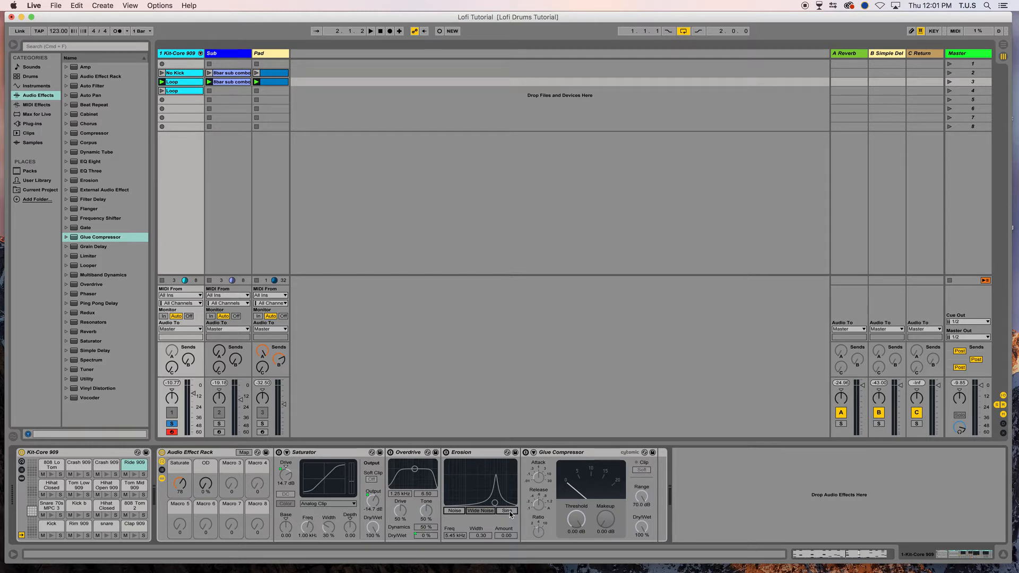
{"action": "right_click", "coordinate": [457, 536]}
{"action": "left_click", "coordinate": [480, 494]}
{"action": "right_click", "coordinate": [482, 537]}
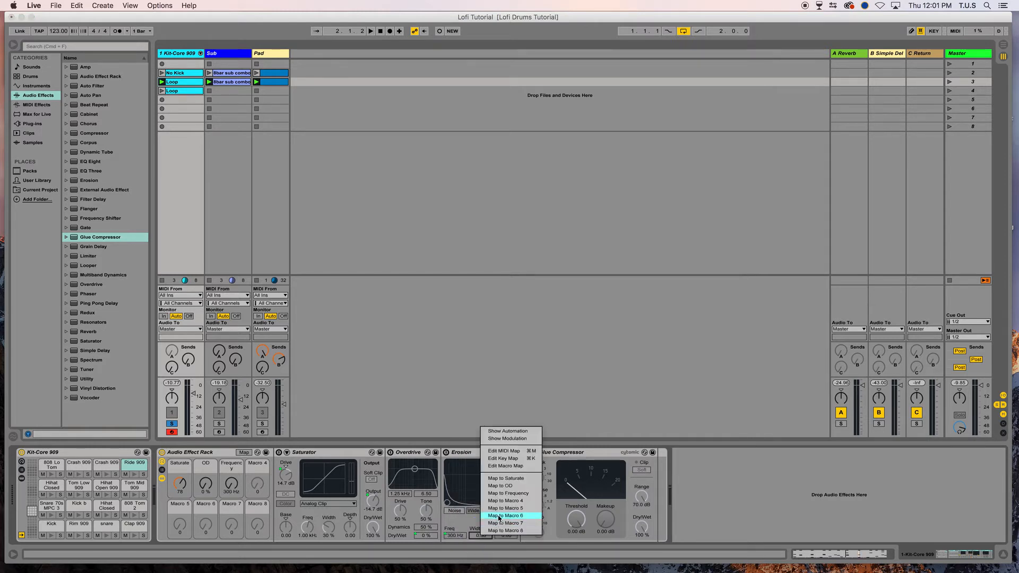
{"action": "left_click", "coordinate": [505, 501]}
{"action": "right_click", "coordinate": [505, 537]}
{"action": "left_click", "coordinate": [522, 515]}
Rename the Frequency, Width and Amount macros Erosion FQ, Erosion Width and Erosion Amount.
{"action": "left_click", "coordinate": [232, 468]}
{"action": "key", "text": "super+r"}
{"action": "type", "text": "Eros"}
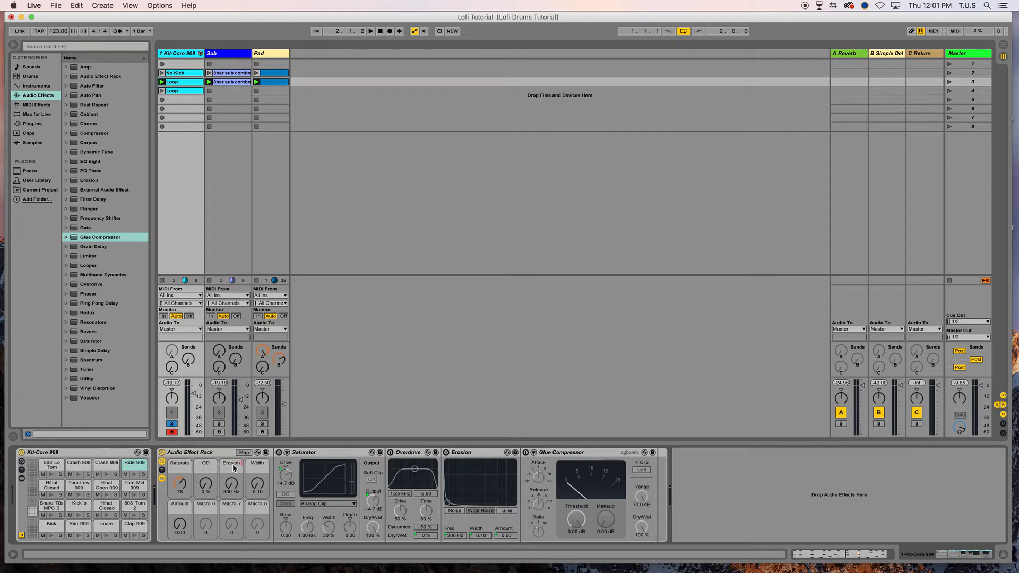
{"action": "type", "text": "ion FQ"}
{"action": "left_click", "coordinate": [261, 467]}
{"action": "key", "text": "super+r"}
{"action": "type", "text": "Erosion"}
{"action": "left_click", "coordinate": [184, 507]}
{"action": "key", "text": "super+r"}
{"action": "type", "text": "ERosion Amount"}
{"action": "left_click", "coordinate": [177, 504]}
{"action": "left_click", "coordinate": [177, 515]}
Set the Saturate macro to 0, then colour Saturate orange and OD yellow-green.
{"action": "left_click_drag", "start_coordinate": [179, 483], "coordinate": [171, 493]}
{"action": "right_click", "coordinate": [176, 463]}
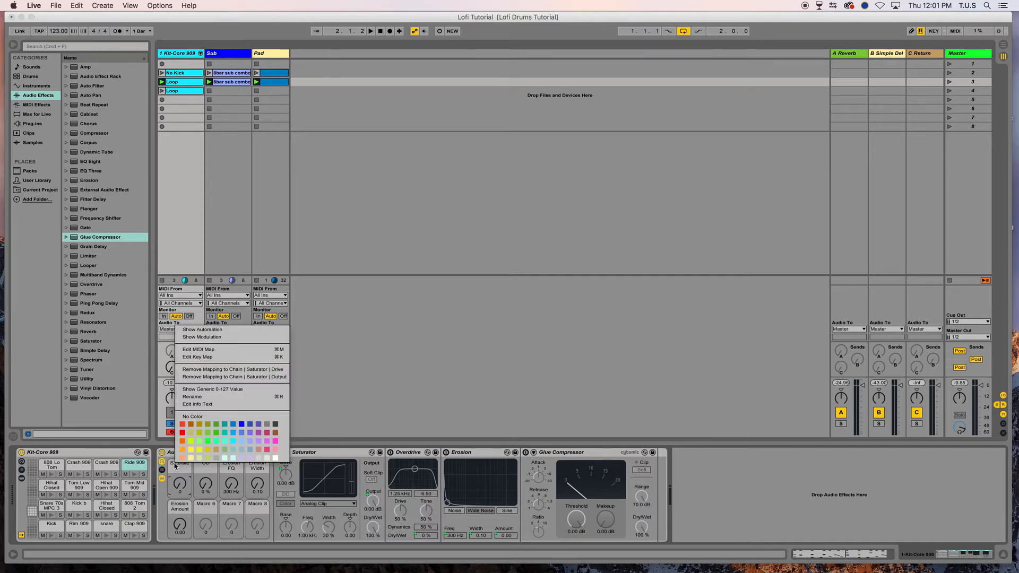
{"action": "left_click", "coordinate": [183, 450]}
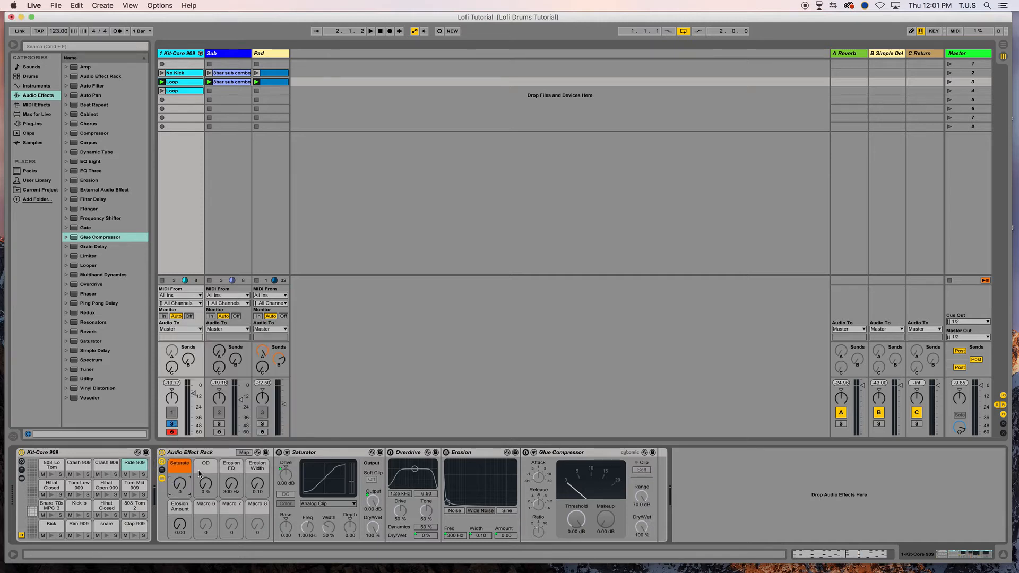
{"action": "right_click", "coordinate": [208, 469]}
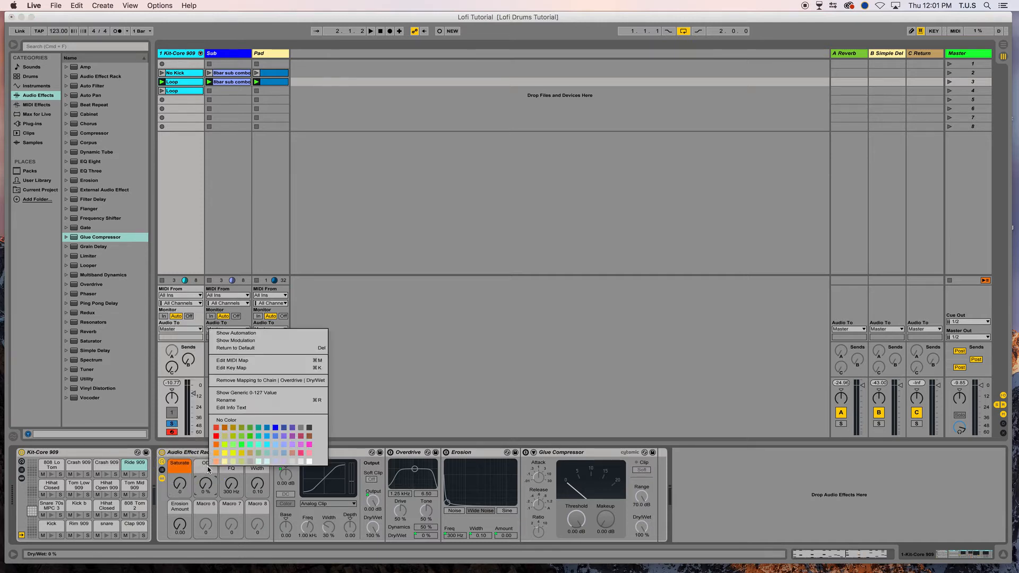
{"action": "left_click", "coordinate": [226, 445]}
Colour the Erosion FQ, Erosion Width and Erosion Amount macros the same periwinkle blue.
{"action": "right_click", "coordinate": [230, 467]}
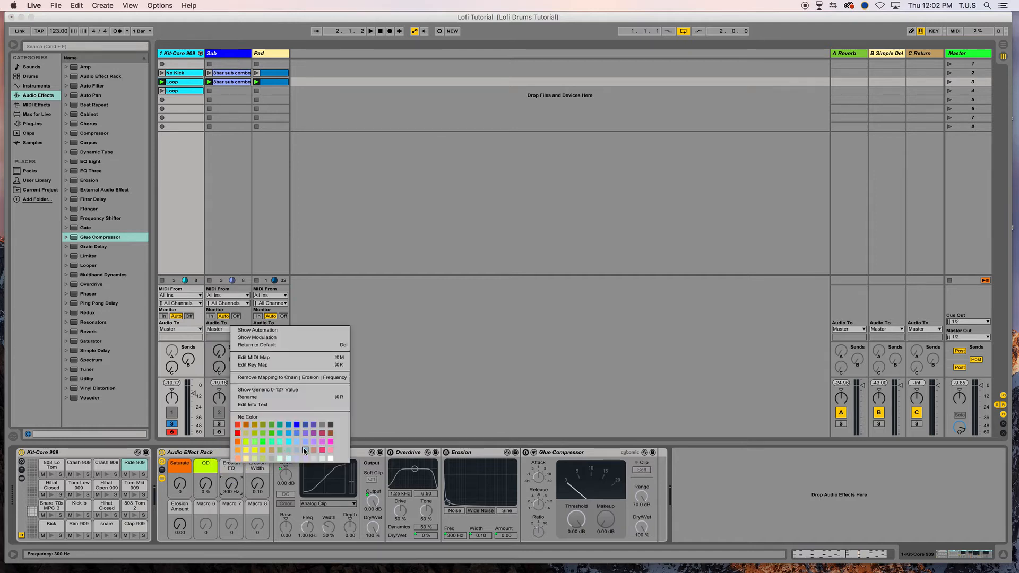
{"action": "left_click", "coordinate": [306, 444]}
{"action": "right_click", "coordinate": [257, 467]}
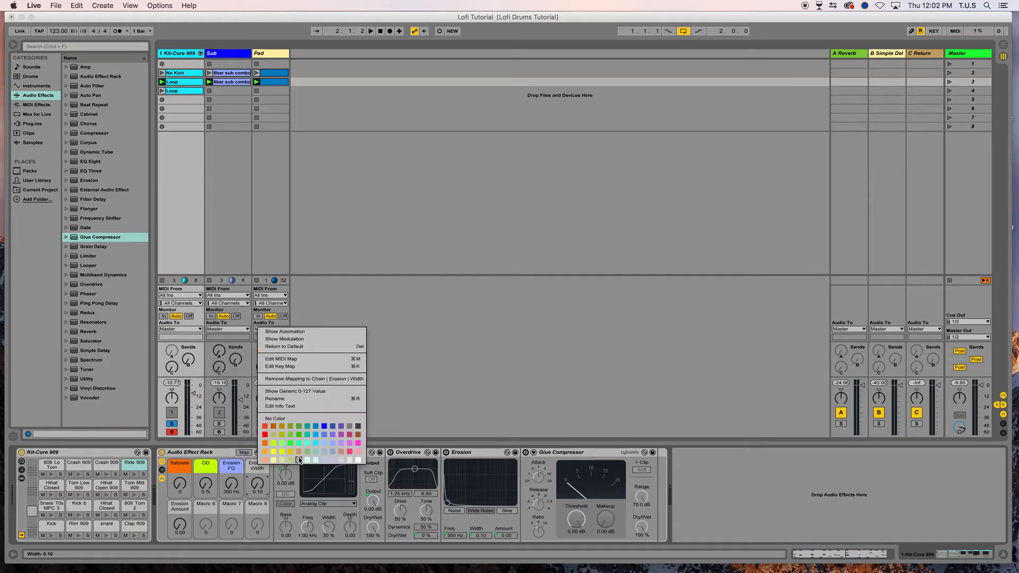
{"action": "left_click", "coordinate": [327, 445]}
{"action": "right_click", "coordinate": [260, 467]}
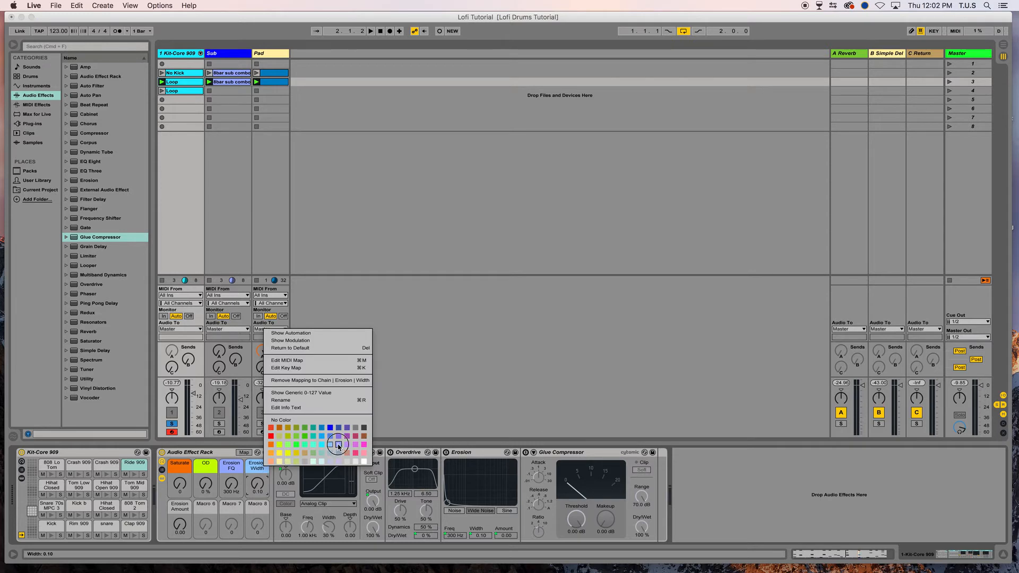
{"action": "left_click", "coordinate": [338, 446]}
{"action": "right_click", "coordinate": [180, 509]}
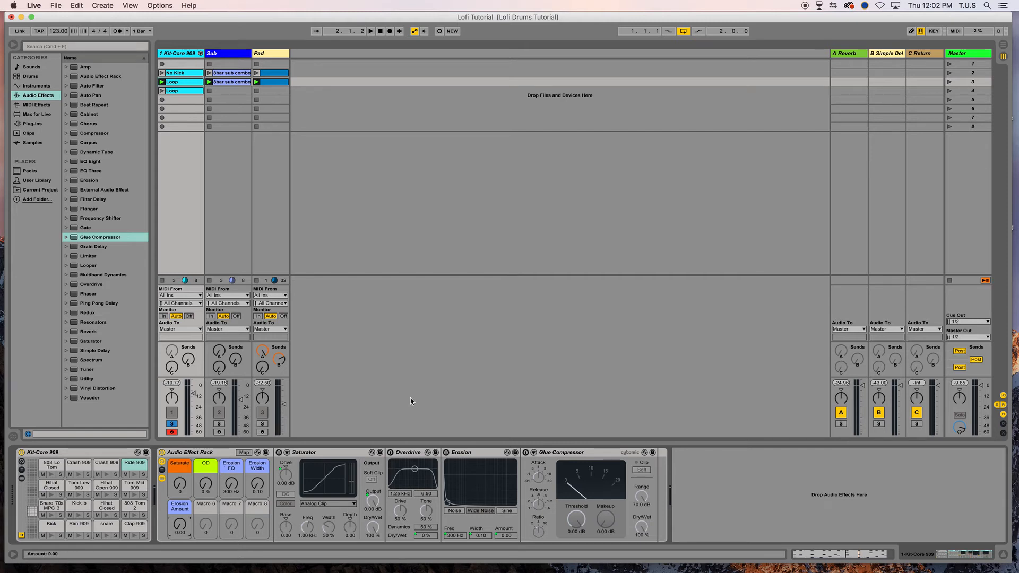
Play the Loop clip with Saturator enabled, set its curve to Soft Sine and raise the Saturate macro to 53.
{"action": "left_click", "coordinate": [161, 84]}
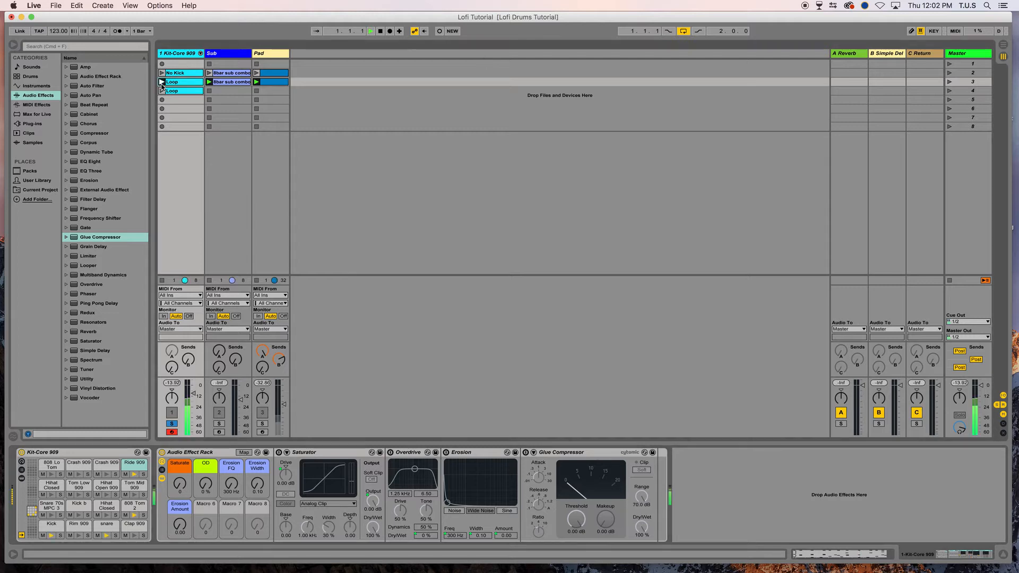
{"action": "left_click", "coordinate": [279, 452]}
{"action": "left_click_drag", "start_coordinate": [177, 484], "coordinate": [181, 507]}
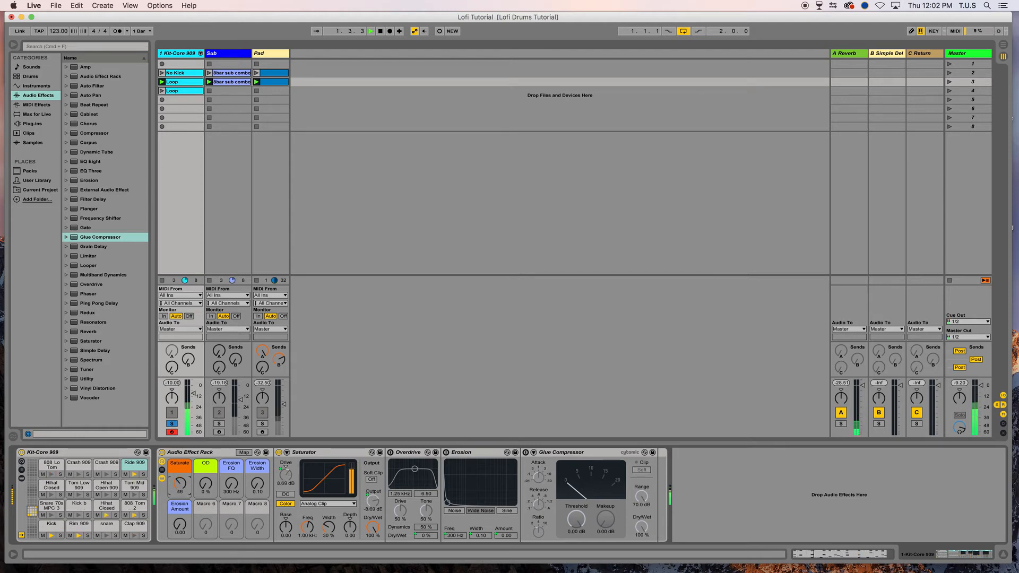
{"action": "left_click", "coordinate": [326, 503]}
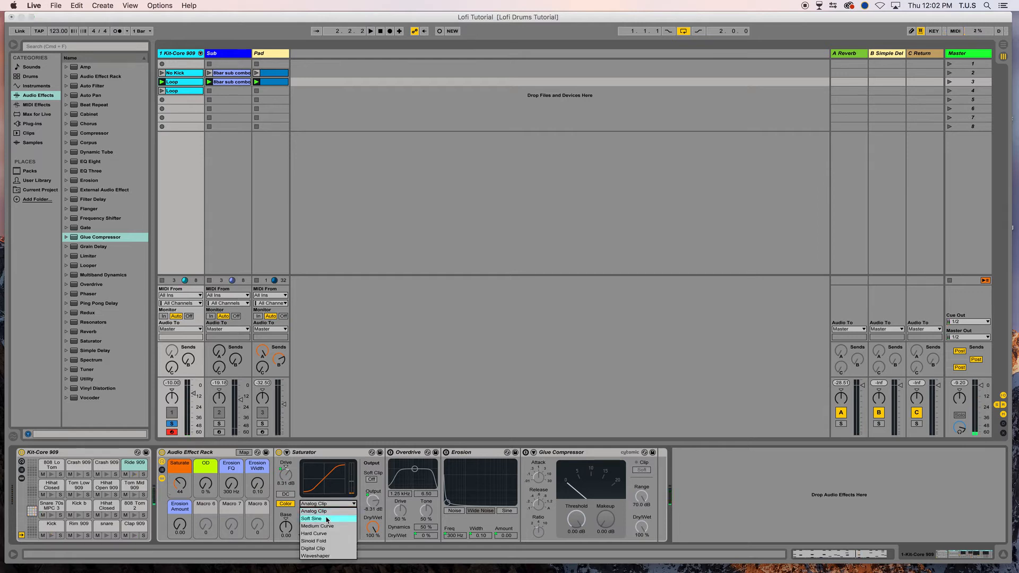
{"action": "left_click", "coordinate": [328, 518]}
{"action": "left_click_drag", "start_coordinate": [180, 484], "coordinate": [180, 479]}
{"action": "key", "text": "space"}
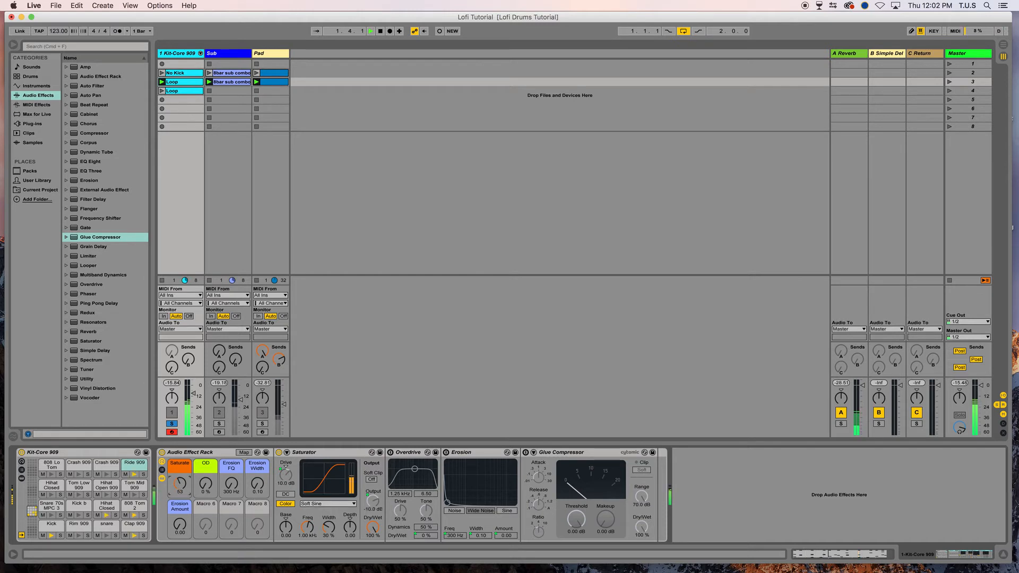
Audition Saturator's Medium Curve and Hard Curve, then return to Soft Sine and bring Saturate down to 0.
{"action": "left_click", "coordinate": [326, 504]}
{"action": "left_click", "coordinate": [325, 527]}
{"action": "left_click", "coordinate": [321, 503]}
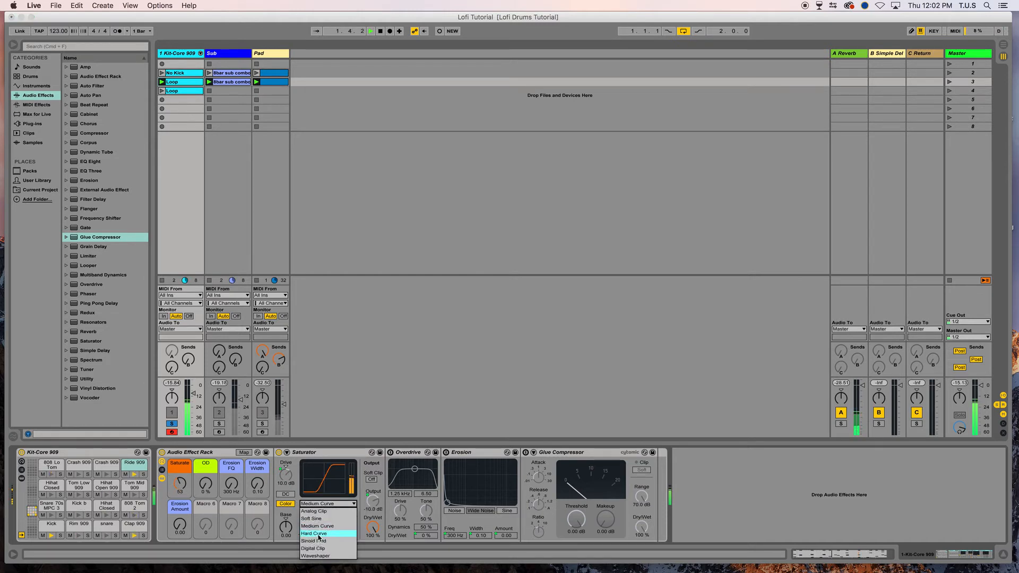
{"action": "left_click", "coordinate": [319, 534]}
{"action": "left_click", "coordinate": [321, 504]}
{"action": "left_click", "coordinate": [317, 519]}
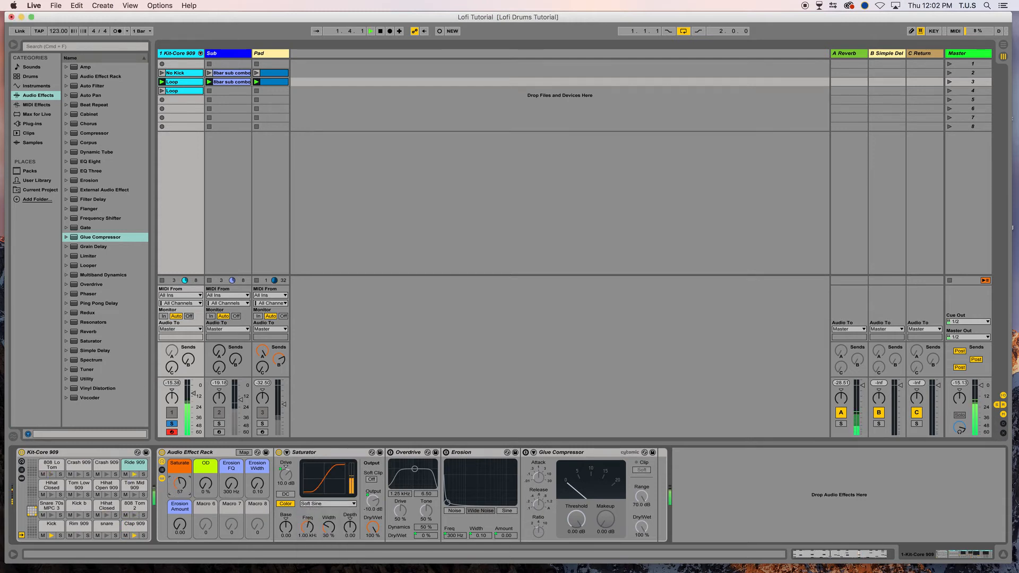
{"action": "left_click_drag", "start_coordinate": [179, 487], "coordinate": [179, 518]}
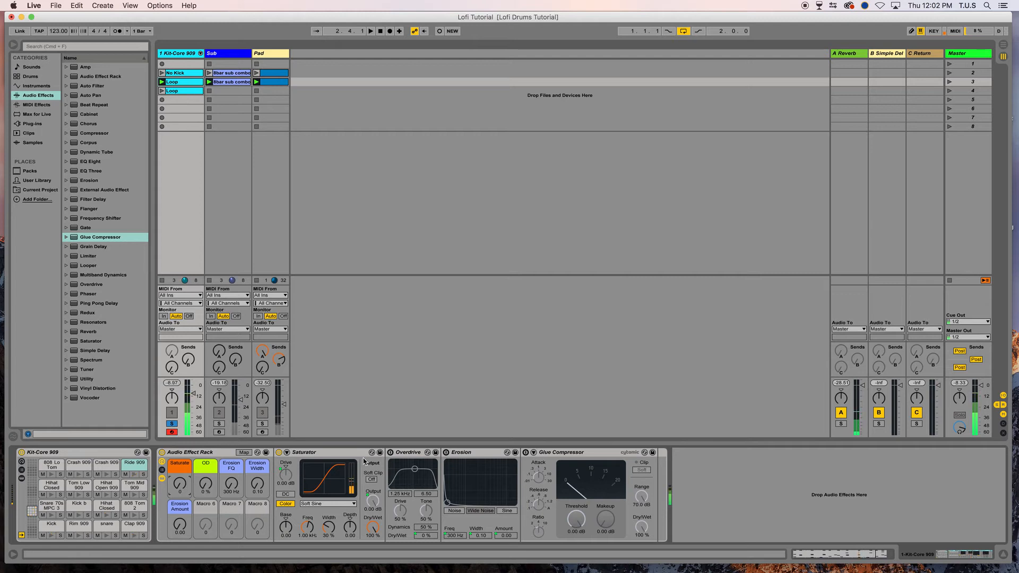
Switch the active effect from Saturator to Overdrive, audition the OD macro at 57 % and return it to 0 %.
{"action": "left_click", "coordinate": [391, 452]}
{"action": "left_click", "coordinate": [279, 452]}
{"action": "left_click_drag", "start_coordinate": [206, 484], "coordinate": [205, 458]}
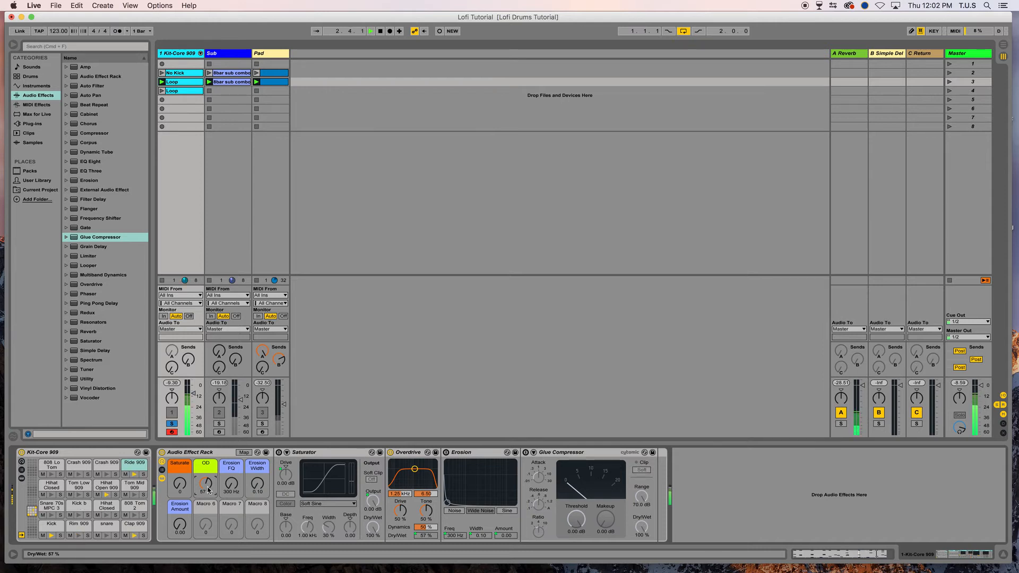
{"action": "key", "text": "space"}
{"action": "left_click_drag", "start_coordinate": [206, 484], "coordinate": [205, 515]}
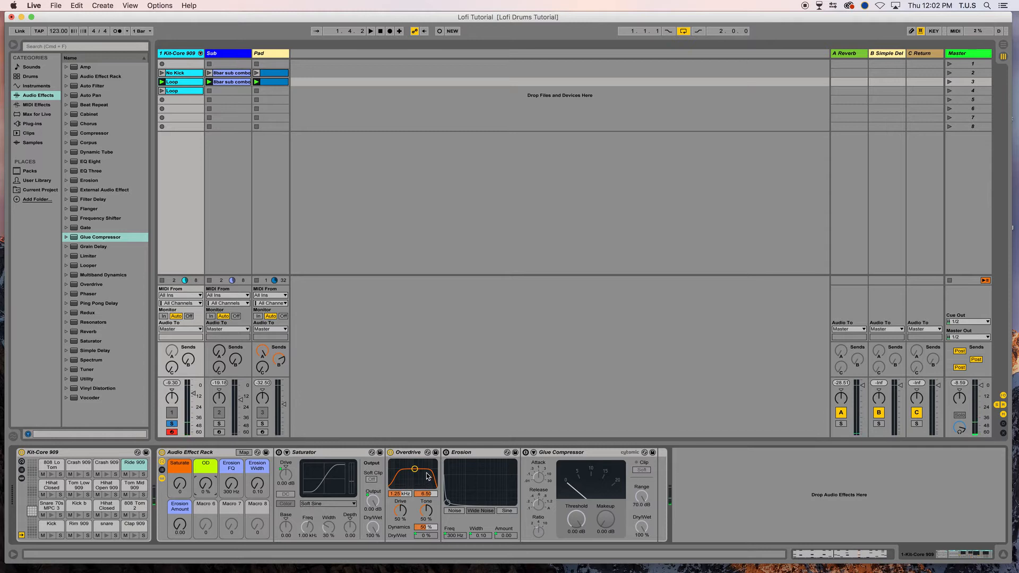
Set Overdrive's filter to 300 Hz with a bandwidth of 9.00, auditioning OD at 31 % and returning it to 0 %.
{"action": "left_click_drag", "start_coordinate": [415, 469], "coordinate": [400, 461]}
{"action": "key", "text": "space"}
{"action": "left_click_drag", "start_coordinate": [205, 484], "coordinate": [205, 486]}
{"action": "key", "text": "space"}
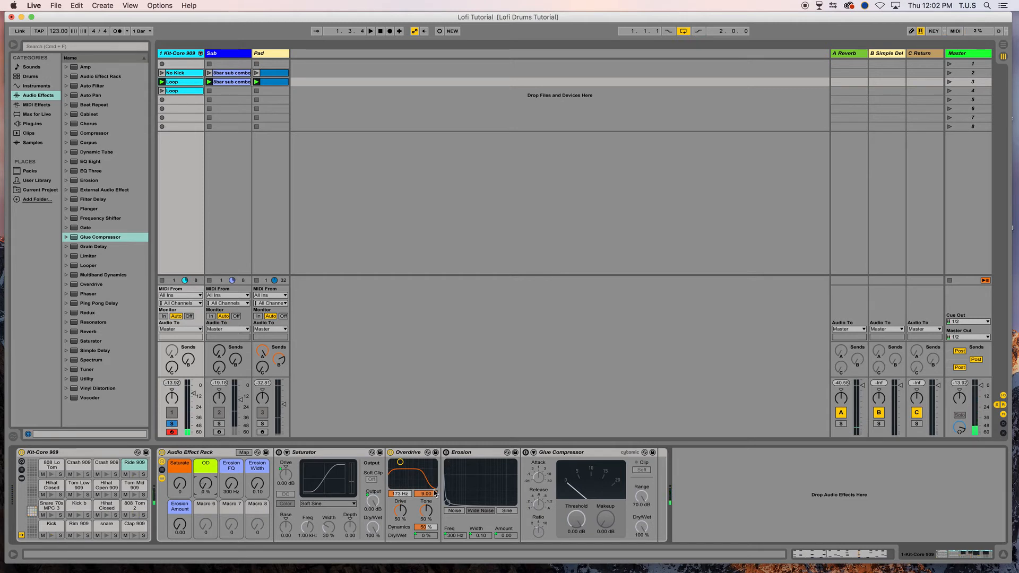
{"action": "left_click_drag", "start_coordinate": [400, 462], "coordinate": [403, 462]}
{"action": "mouse_move", "coordinate": [212, 489]}
{"action": "left_mouse_down"}
{"action": "mouse_move", "coordinate": [212, 460]}
{"action": "mouse_move", "coordinate": [209, 491]}
{"action": "left_mouse_up"}
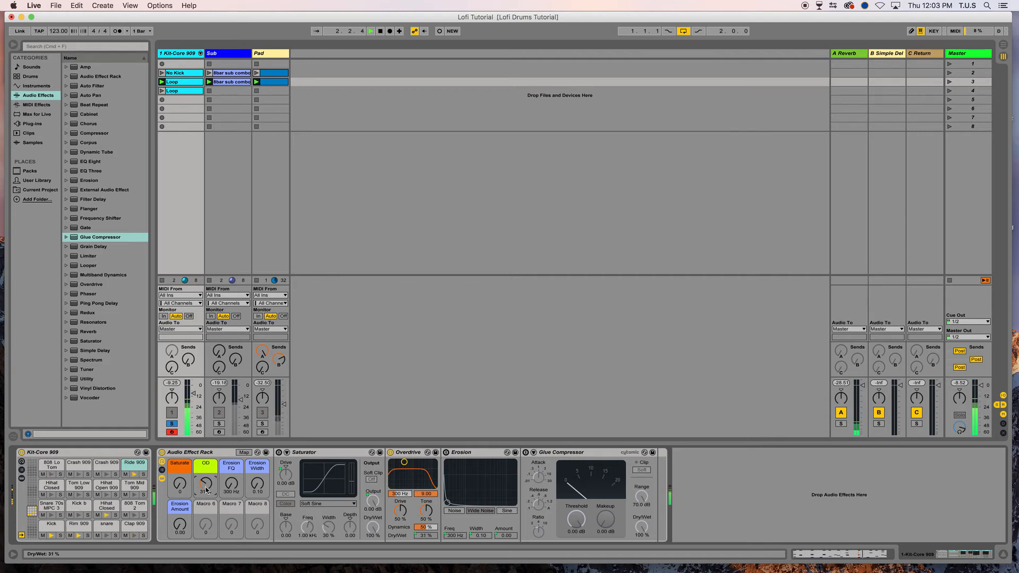
{"action": "key", "text": "space"}
{"action": "left_click_drag", "start_coordinate": [206, 487], "coordinate": [206, 516]}
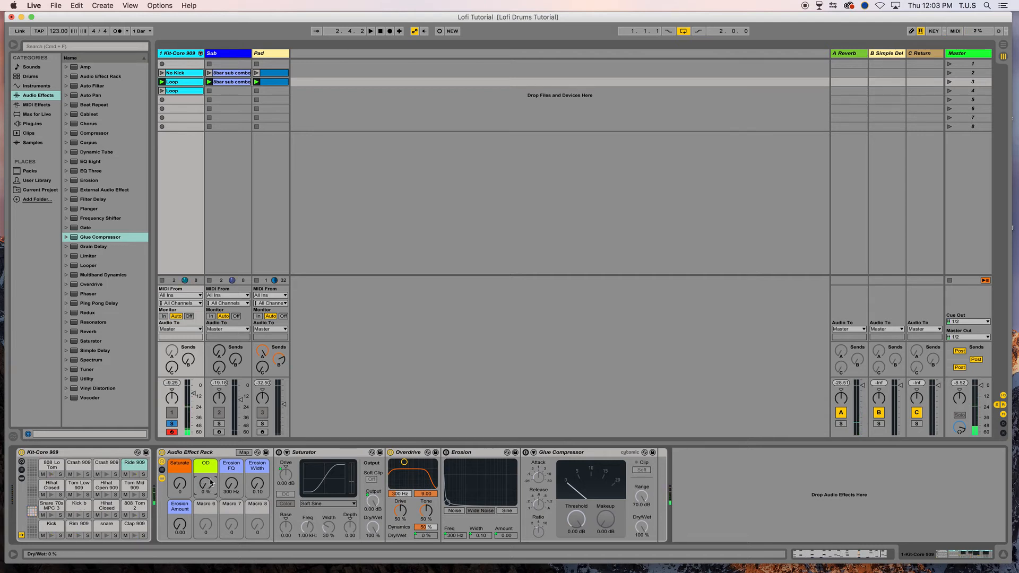
Switch the active effect from Overdrive to Erosion and set Erosion FQ to 1.46 kHz, Width to 2.50 and Amount to 44.6 during playback.
{"action": "left_click", "coordinate": [447, 452]}
{"action": "left_click", "coordinate": [390, 452]}
{"action": "key", "text": "space"}
{"action": "left_click_drag", "start_coordinate": [232, 484], "coordinate": [257, 419]}
{"action": "left_click_drag", "start_coordinate": [179, 525], "coordinate": [259, 473]}
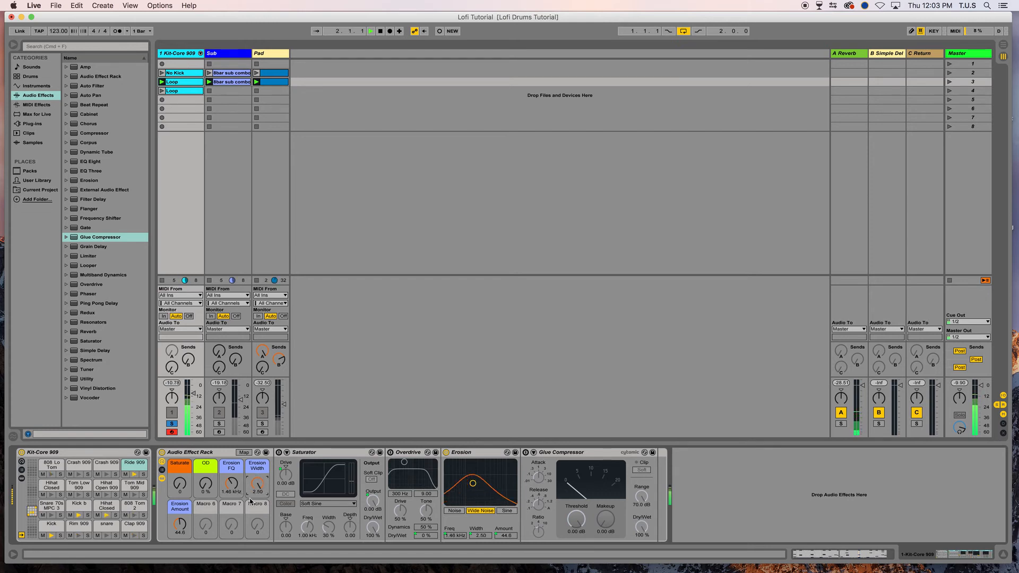
Enable all four effects together and set Erosion Amount to 1.24, Saturate to 46 and OD to 13 %.
{"action": "left_click_drag", "start_coordinate": [180, 484], "coordinate": [180, 472]}
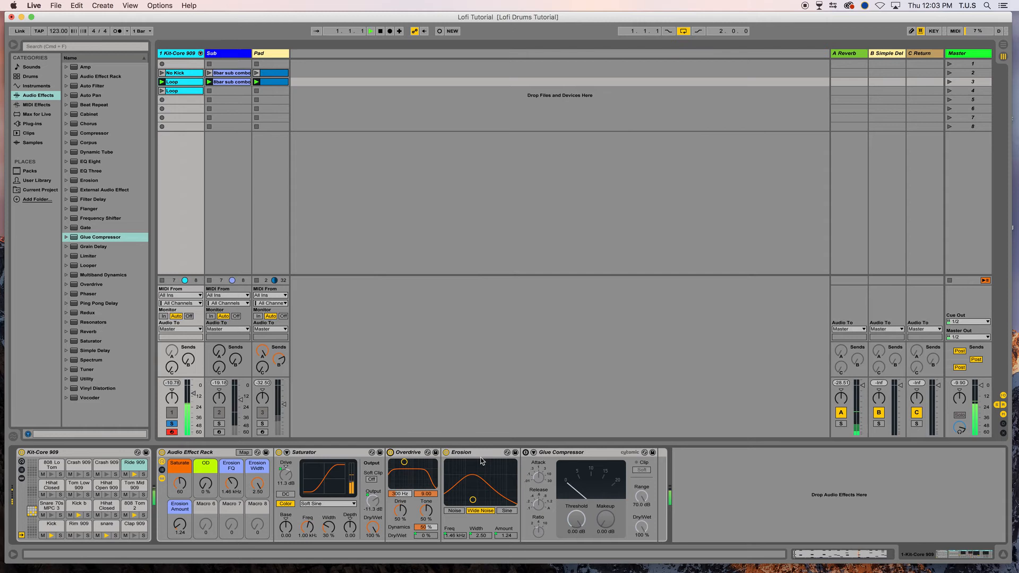
{"action": "left_click_drag", "start_coordinate": [200, 485], "coordinate": [182, 490]}
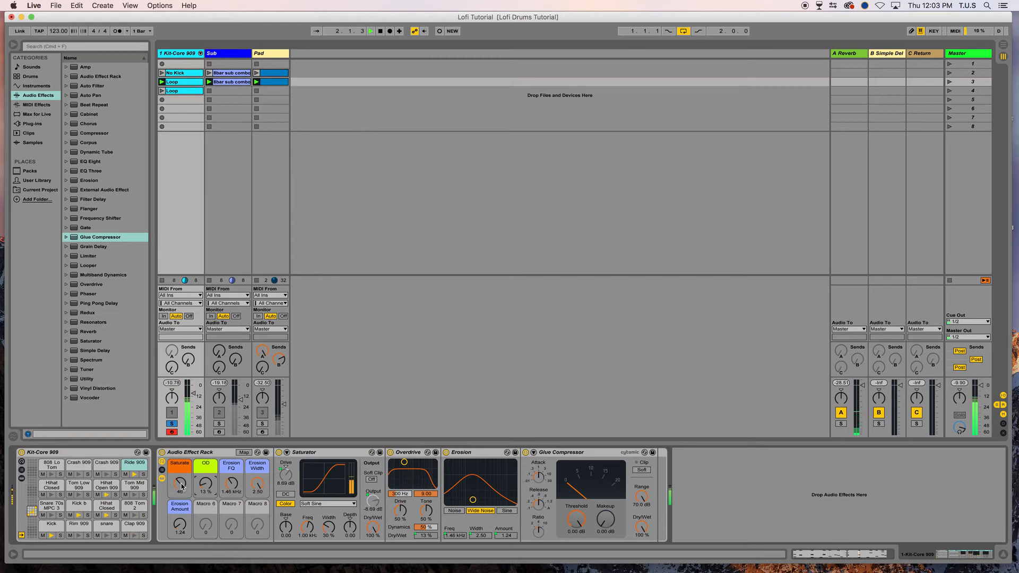
{"action": "left_click", "coordinate": [192, 453]}
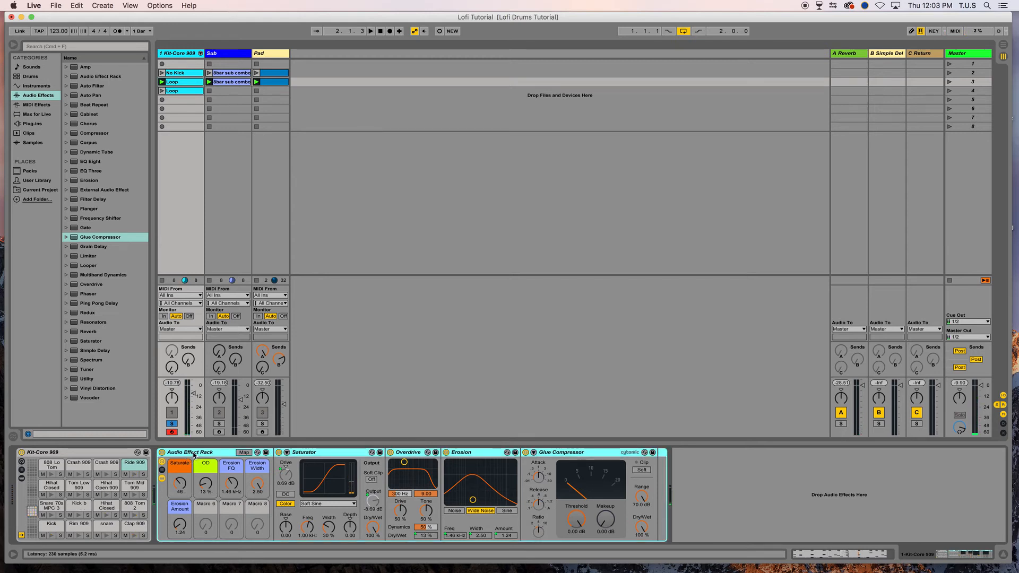
Set Glue Compressor's Threshold to -11.7 dB and Makeup to 4.29 dB while the loop plays.
{"action": "left_click", "coordinate": [566, 454]}
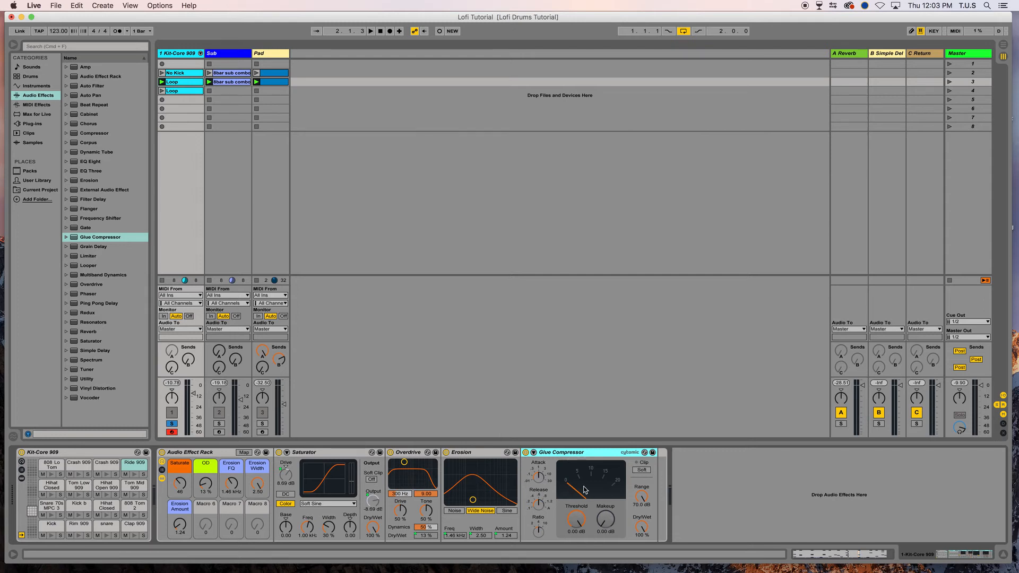
{"action": "key", "text": "space"}
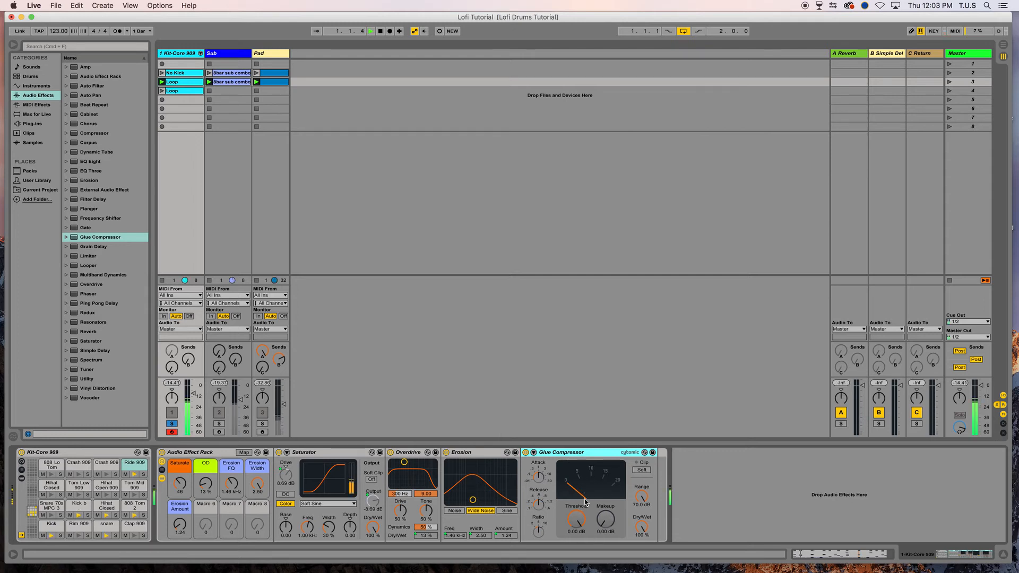
{"action": "mouse_move", "coordinate": [580, 527]}
{"action": "left_mouse_down"}
{"action": "mouse_move", "coordinate": [576, 535]}
{"action": "mouse_move", "coordinate": [573, 525]}
{"action": "left_mouse_up"}
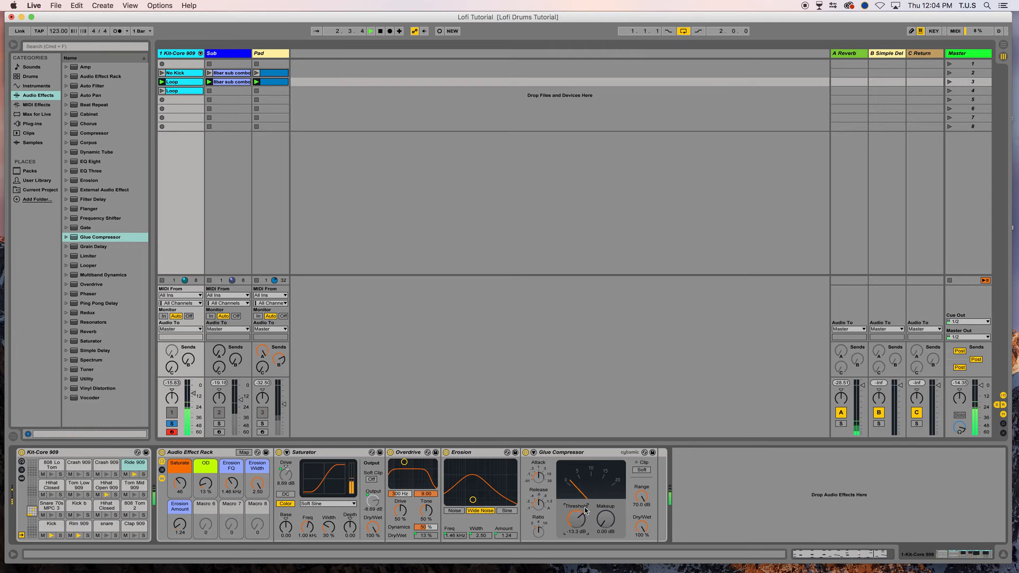
{"action": "left_click_drag", "start_coordinate": [574, 525], "coordinate": [604, 525]}
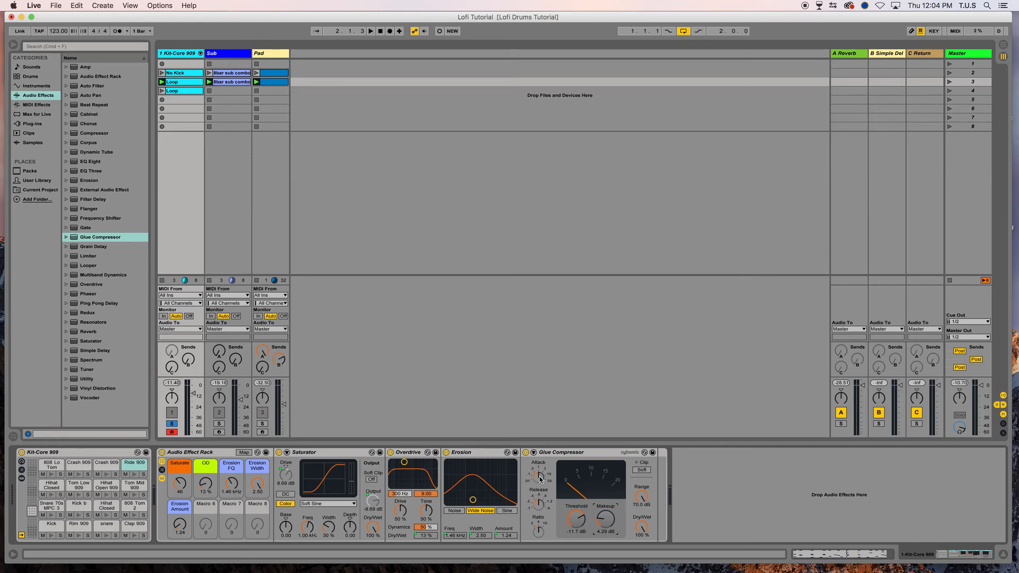
Adjust Glue Compressor's Attack while auditioning the drum loop, then stop playback.
{"action": "key", "text": "space"}
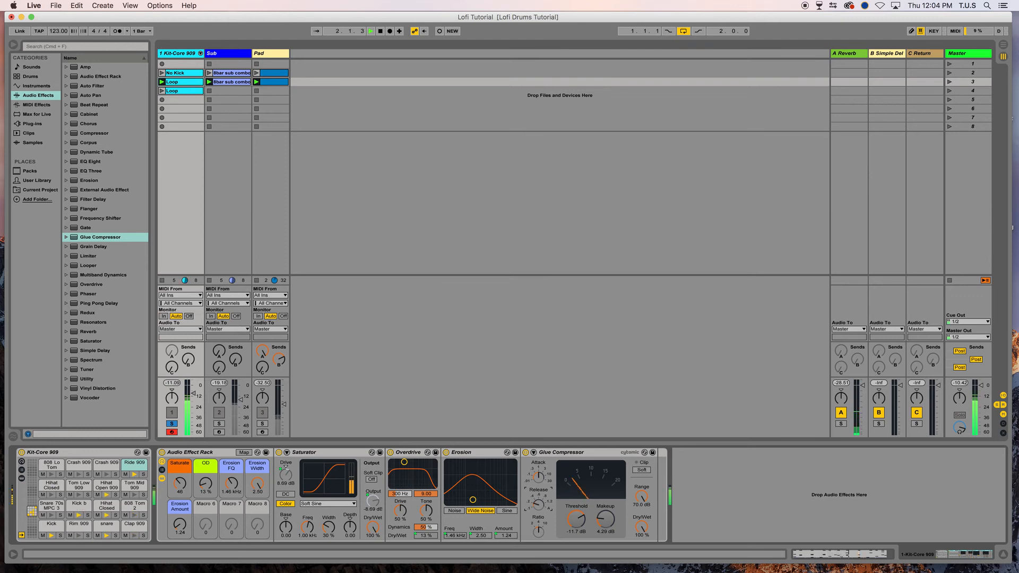
{"action": "left_click_drag", "start_coordinate": [539, 477], "coordinate": [538, 467]}
{"action": "key", "text": "space"}
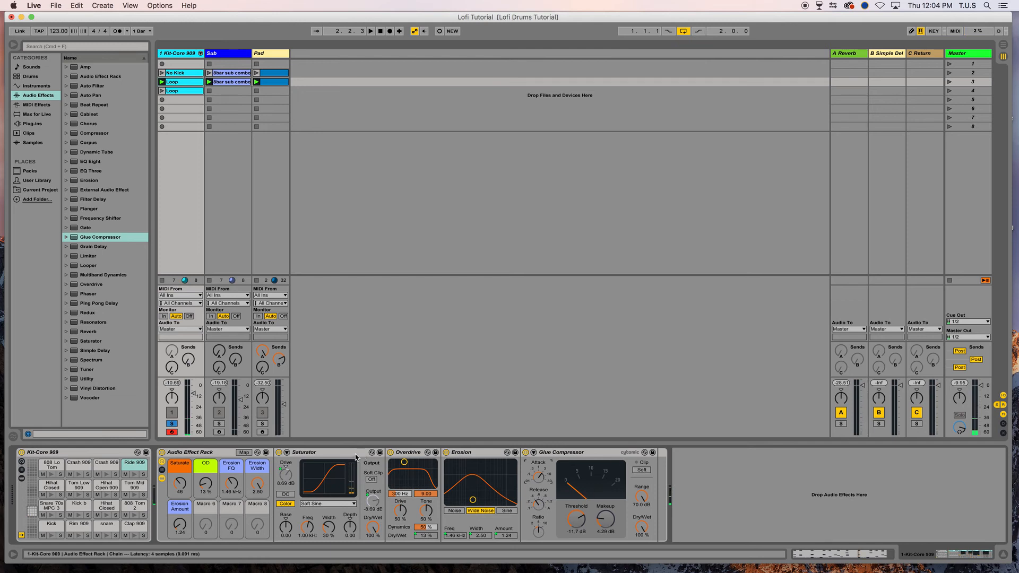
Rename the Audio Effect Rack Lofi Rack.
{"action": "left_click", "coordinate": [191, 453]}
{"action": "key", "text": "super+r"}
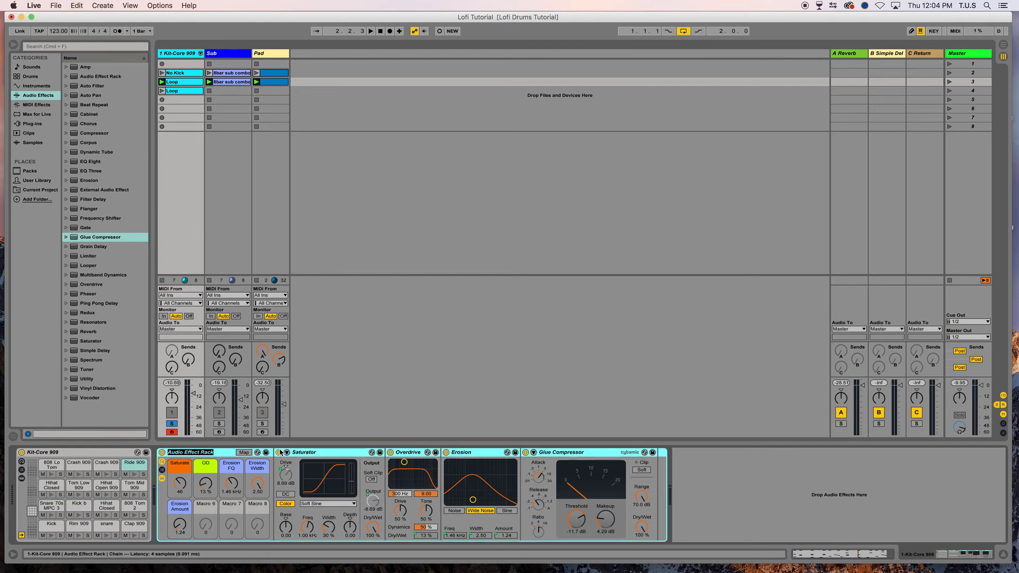
{"action": "type", "text": "Lofi"}
{"action": "key", "text": "Return"}
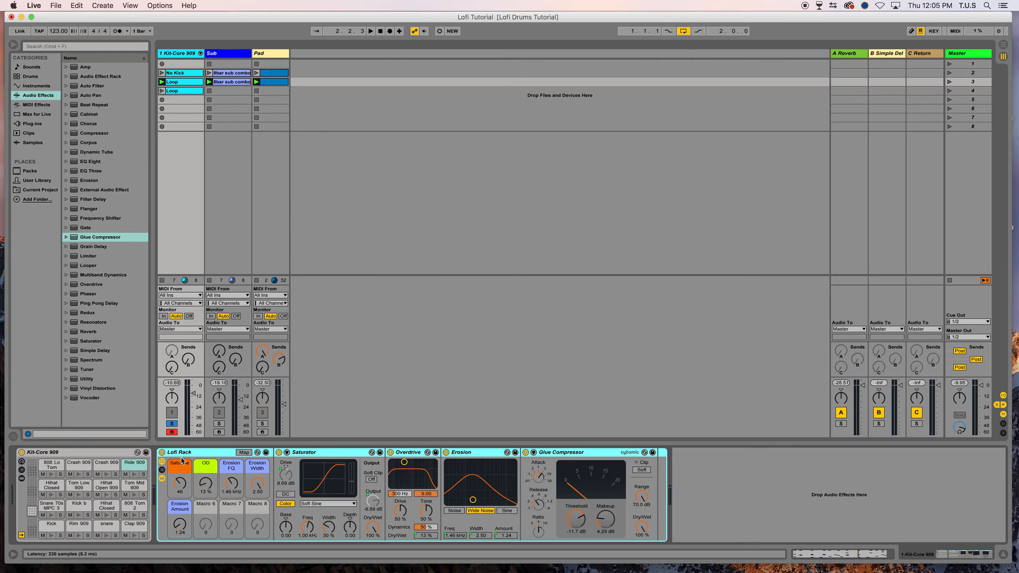
Copy the Lofi Rack from the Kit-Core 909 track and paste it onto the C Return track.
{"action": "left_click", "coordinate": [87, 453]}
{"action": "left_click", "coordinate": [201, 453]}
{"action": "left_click", "coordinate": [921, 54]}
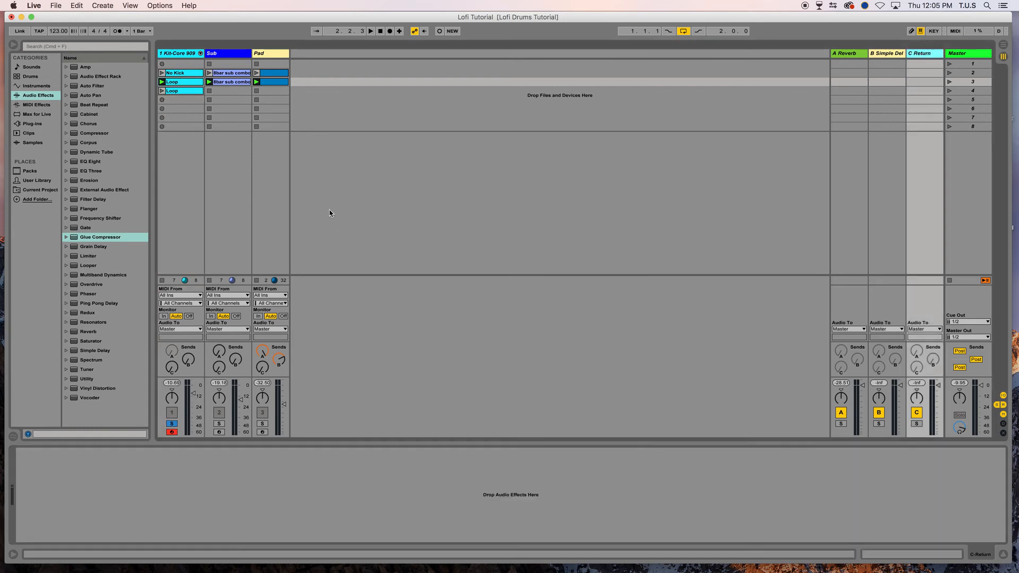
{"action": "left_click", "coordinate": [186, 54]}
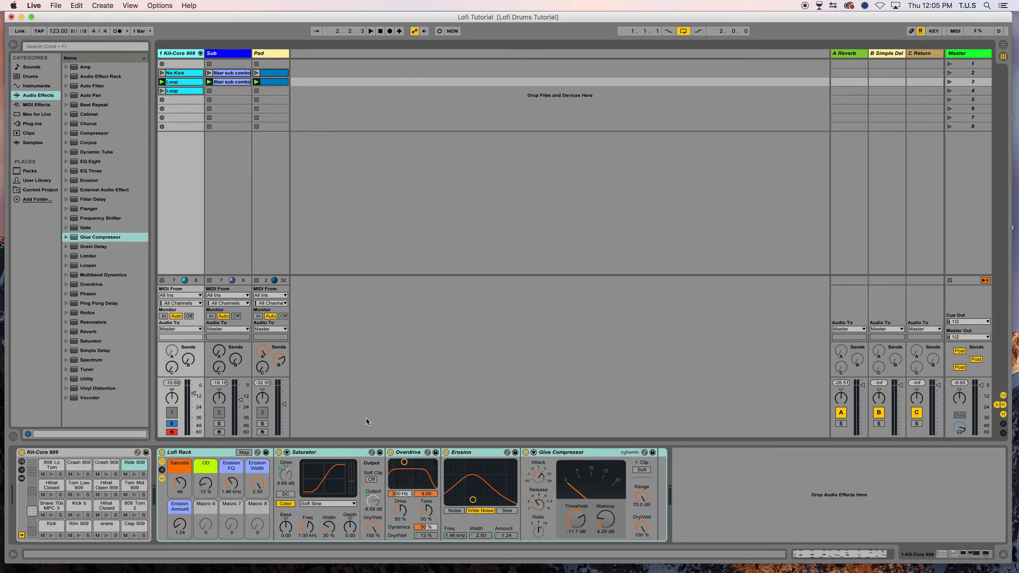
{"action": "left_click", "coordinate": [199, 455]}
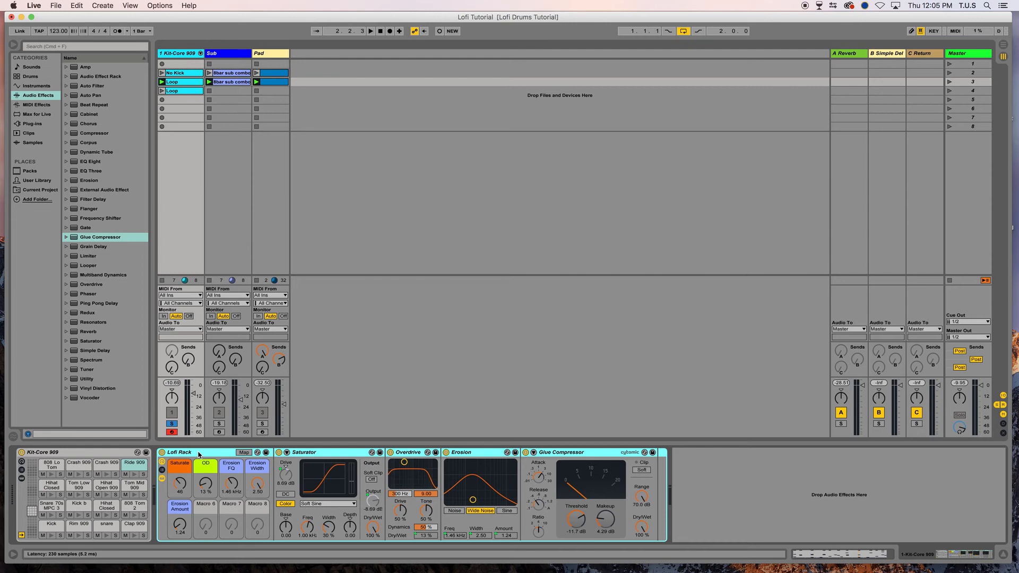
{"action": "left_click", "coordinate": [907, 81]}
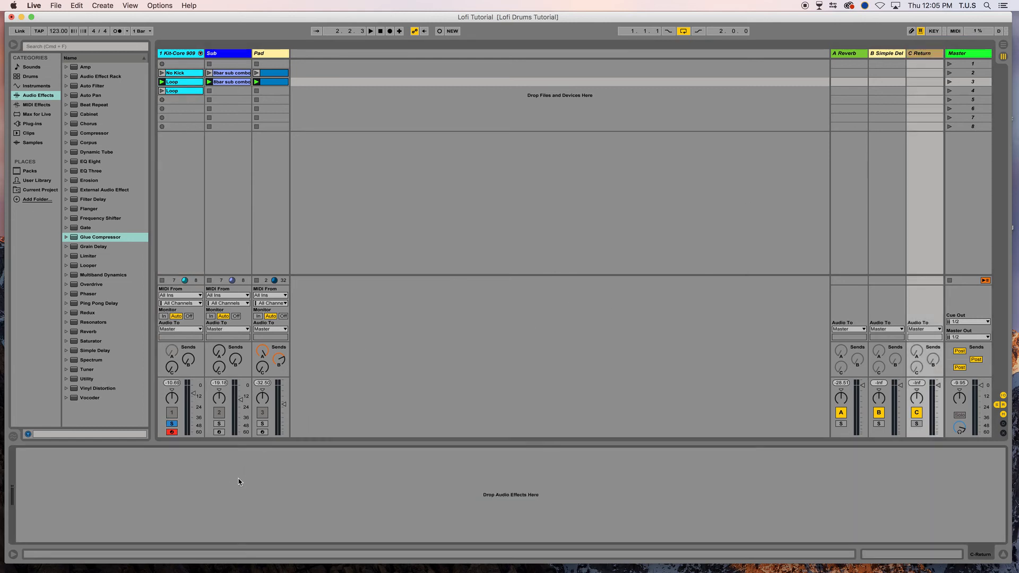
{"action": "key", "text": "super+v"}
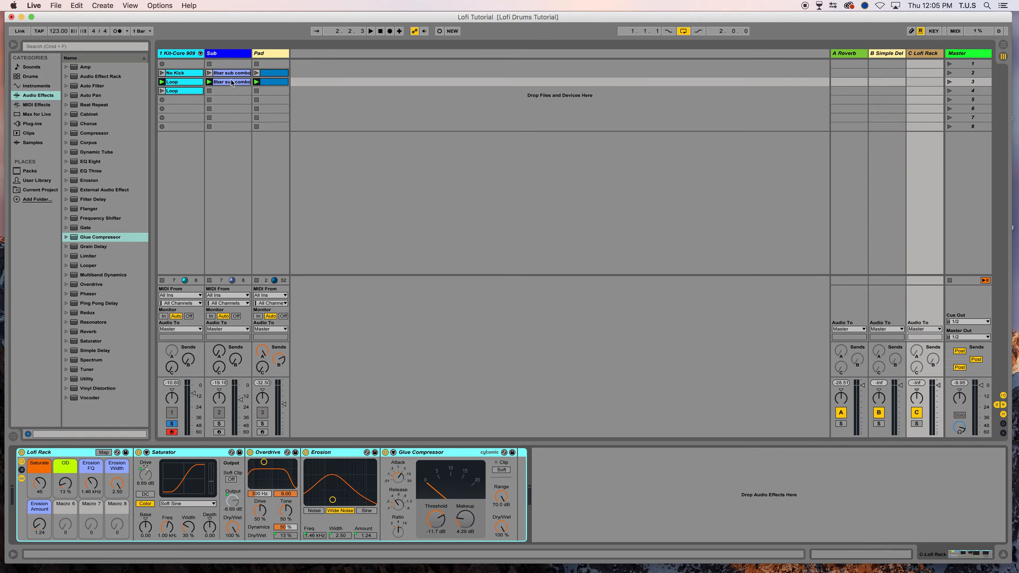
Turn off the Lofi Rack on the Kit-Core 909 track.
{"action": "left_click", "coordinate": [179, 55]}
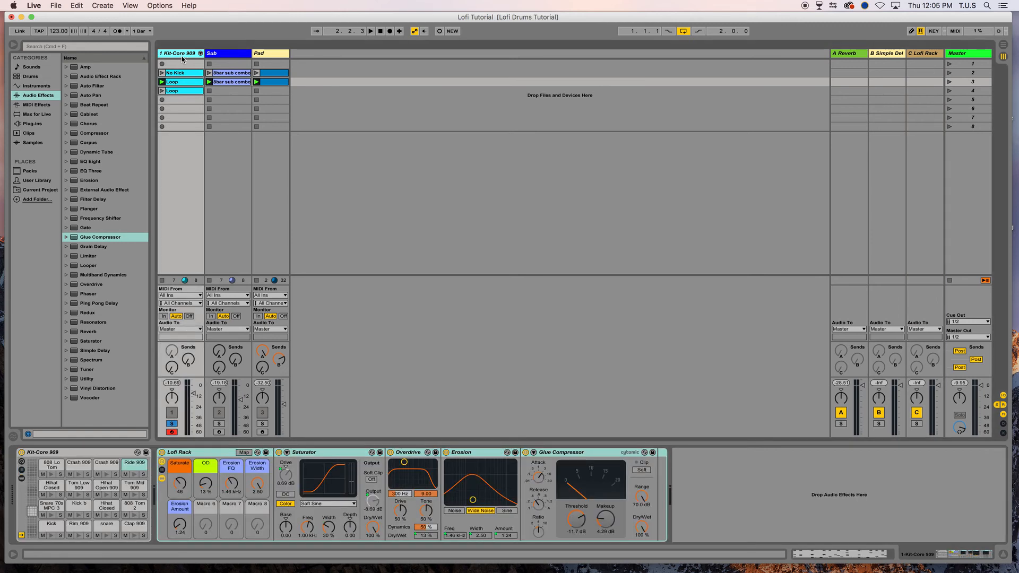
{"action": "left_click", "coordinate": [213, 453]}
{"action": "left_click", "coordinate": [162, 452]}
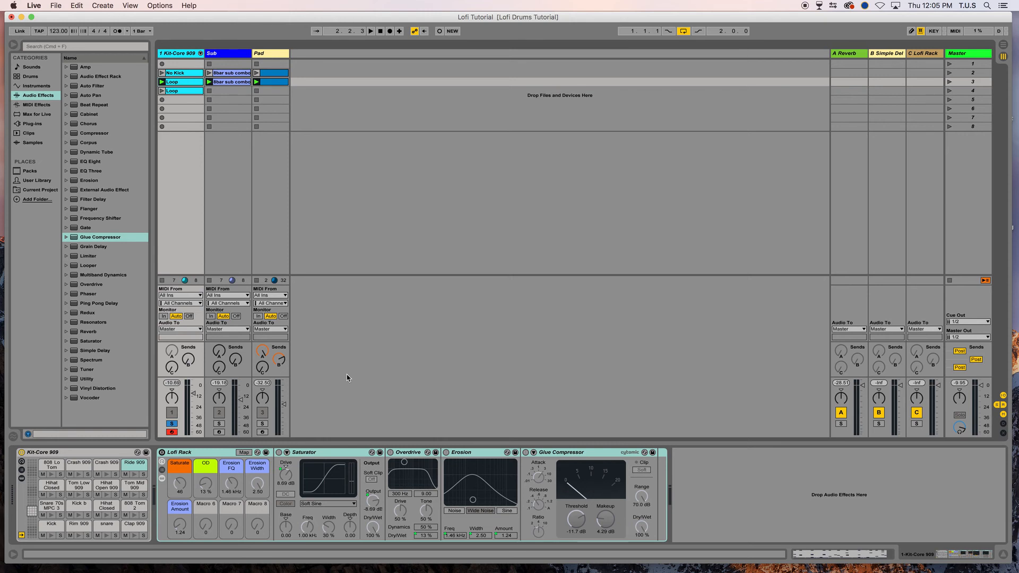
Play the loop, briefly try Kit-Core 909's Simple Delay send, and raise its send to the C Lofi Rack return.
{"action": "left_click_drag", "start_coordinate": [193, 394], "coordinate": [193, 392]}
{"action": "key", "text": "space"}
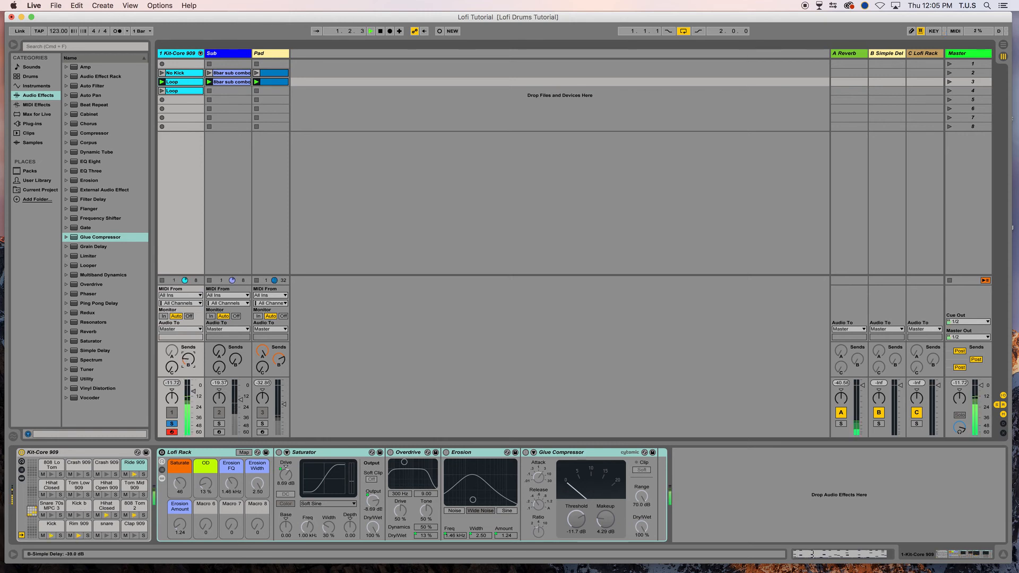
{"action": "left_click_drag", "start_coordinate": [189, 361], "coordinate": [189, 365]}
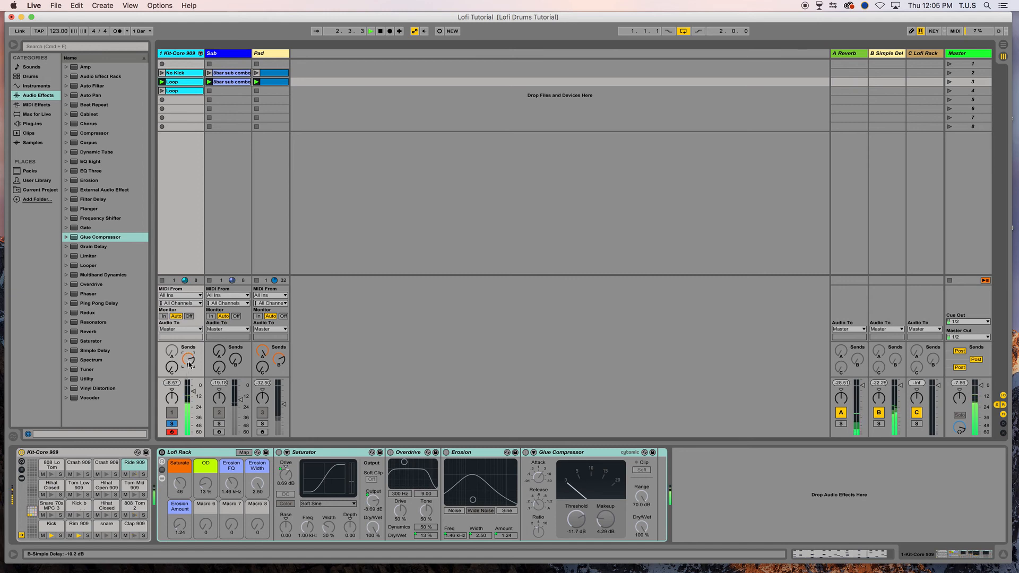
{"action": "left_click", "coordinate": [171, 366]}
{"action": "left_click_drag", "start_coordinate": [171, 366], "coordinate": [170, 372]}
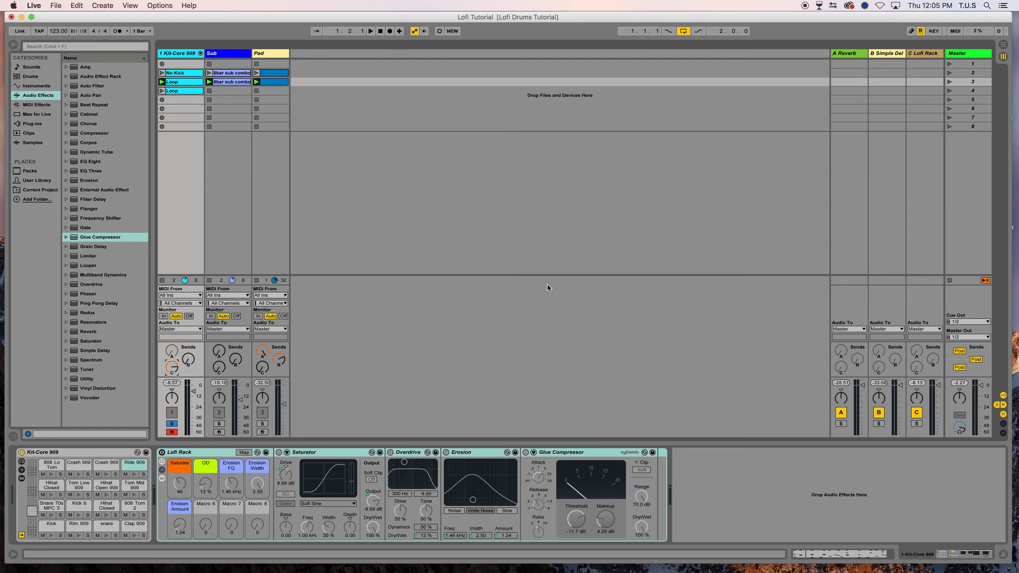
Set Saturate to 83 and raise OD on the C return's Lofi Rack while the loop plays.
{"action": "key", "text": "space"}
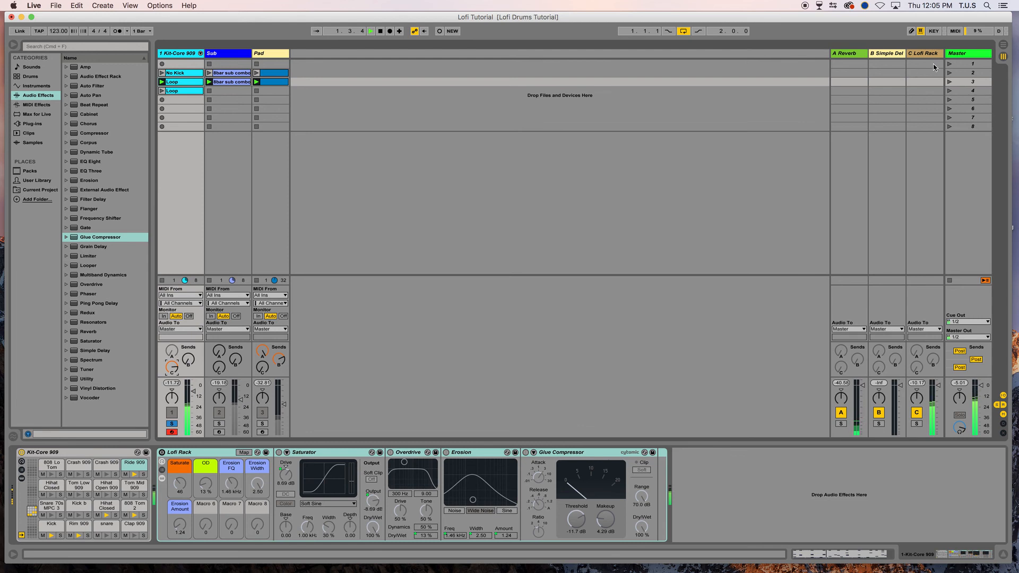
{"action": "left_click", "coordinate": [926, 53]}
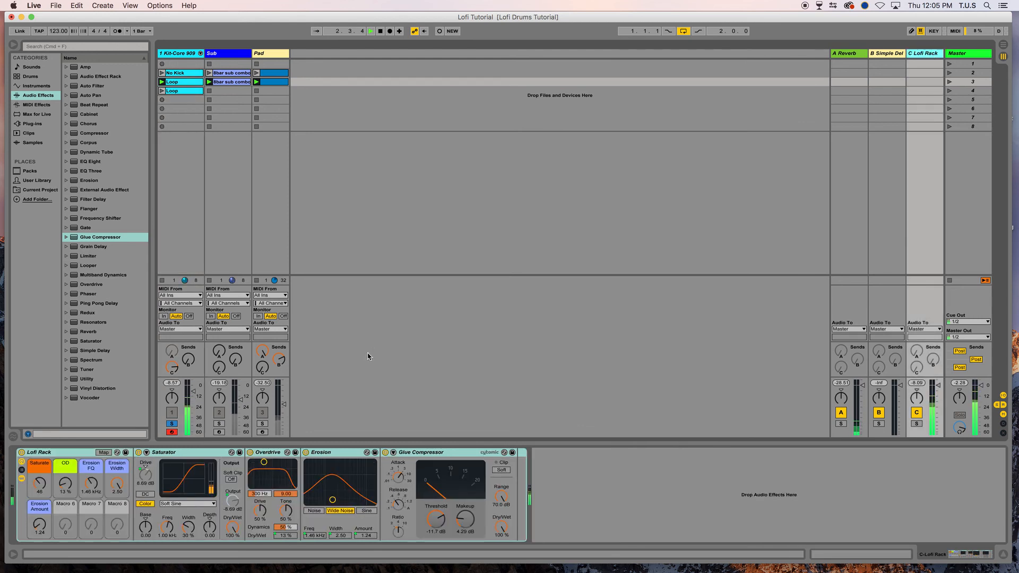
{"action": "left_click_drag", "start_coordinate": [40, 485], "coordinate": [64, 485]}
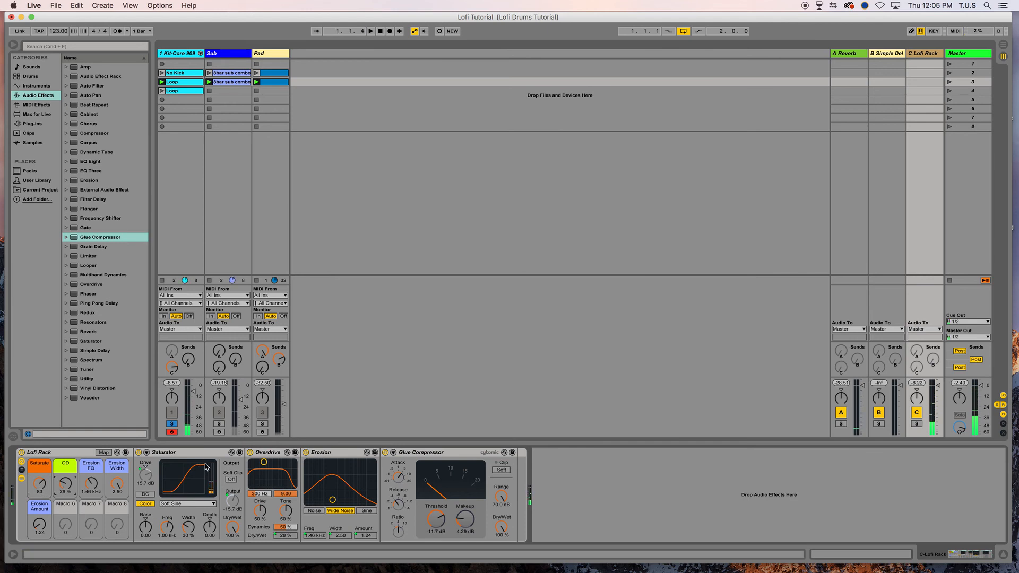
Select the Pad track and clear the drum track's solo so that all three tracks are heard.
{"action": "left_click", "coordinate": [259, 89]}
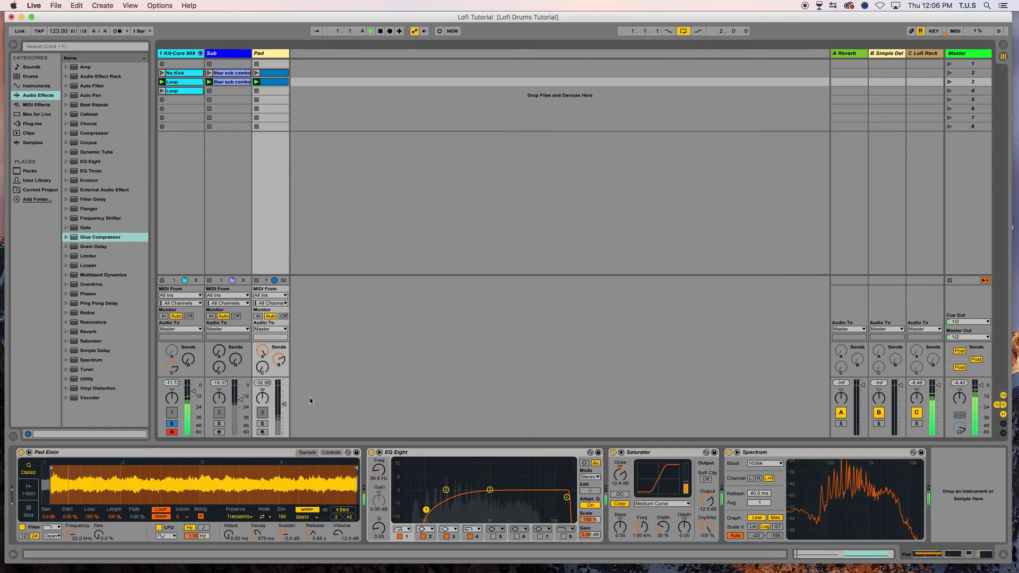
{"action": "left_click", "coordinate": [261, 424]}
{"action": "left_click", "coordinate": [261, 424]}
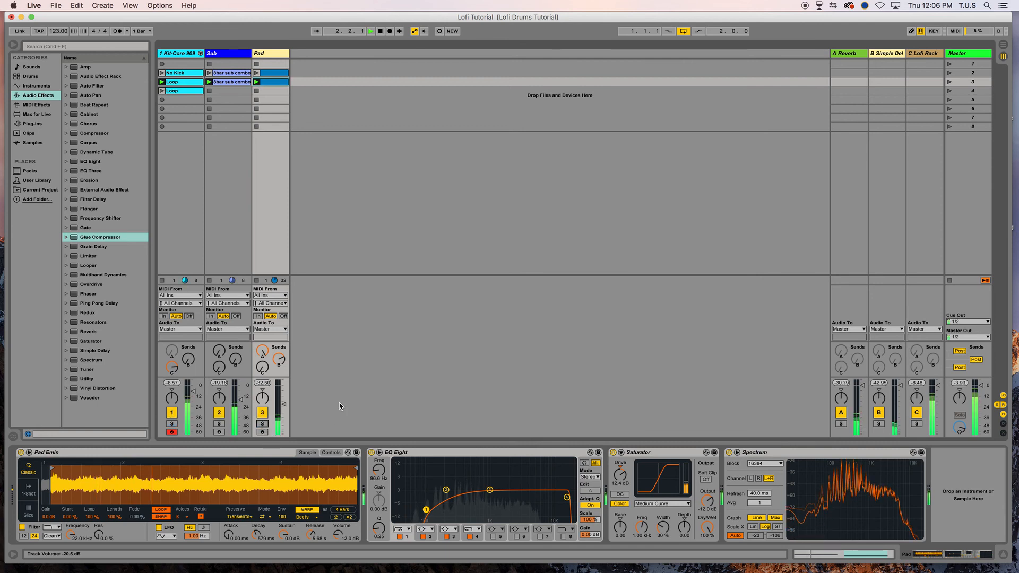
Raise the Pad track's send to the C Lofi Rack return to about -11.4 dB during playback.
{"action": "left_click", "coordinate": [267, 371]}
{"action": "left_click_drag", "start_coordinate": [267, 371], "coordinate": [267, 361]}
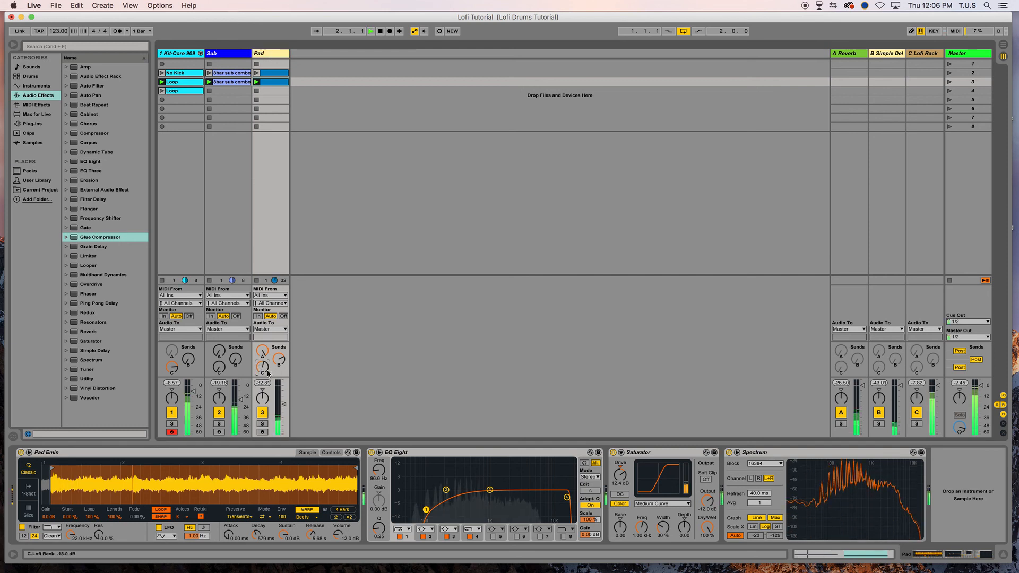
{"action": "left_click_drag", "start_coordinate": [266, 378], "coordinate": [267, 377]}
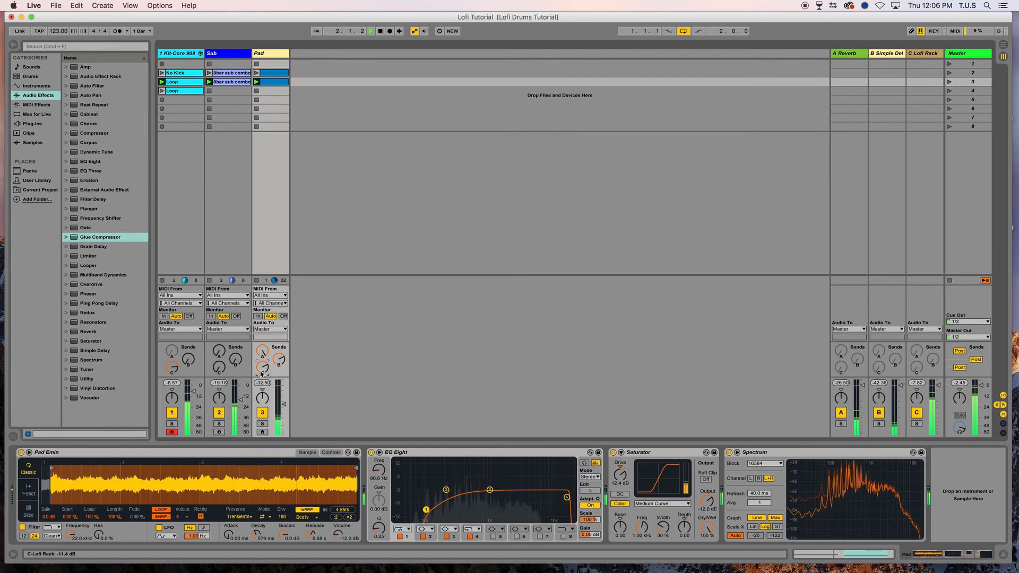